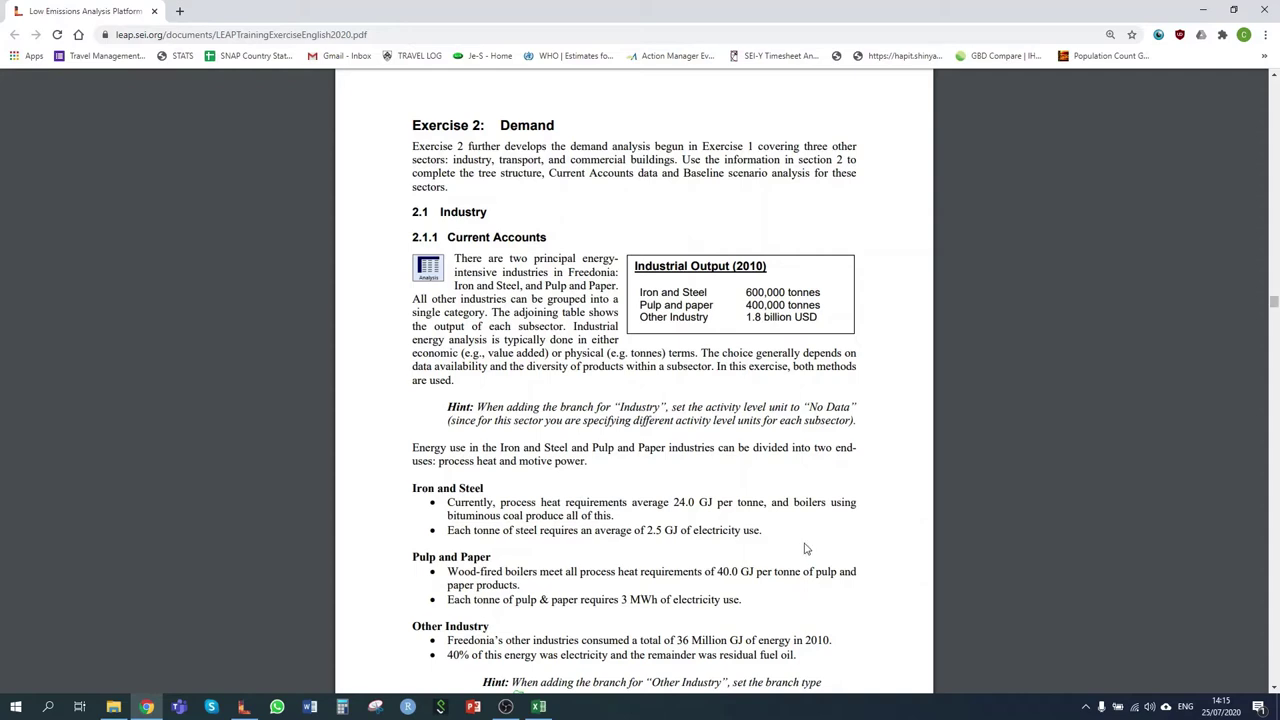
# Switch from the Chrome training PDF to LEAP's Freedonia New Households branch
pyautogui.click(243, 707)
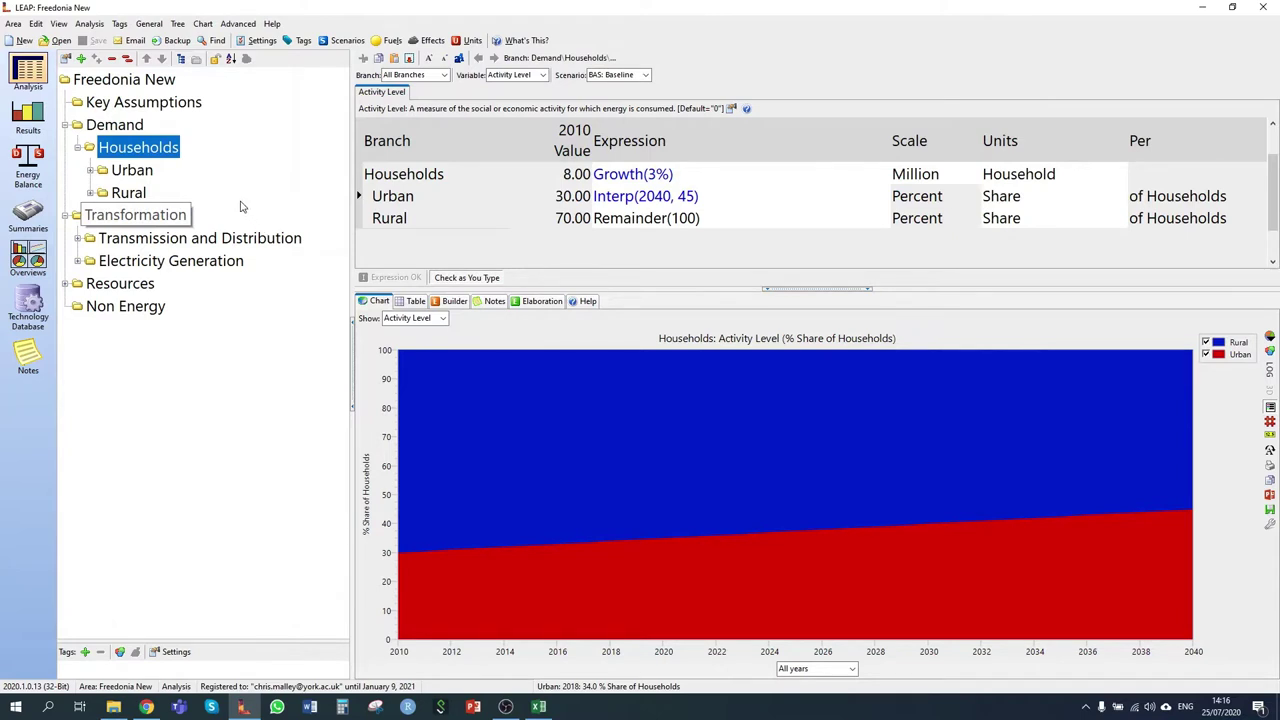
# Add an Industry branch under Demand with No Data units
pyautogui.rightClick(108, 129)
pyautogui.click(140, 137)
pyautogui.write('Industry')
pyautogui.press('Return')
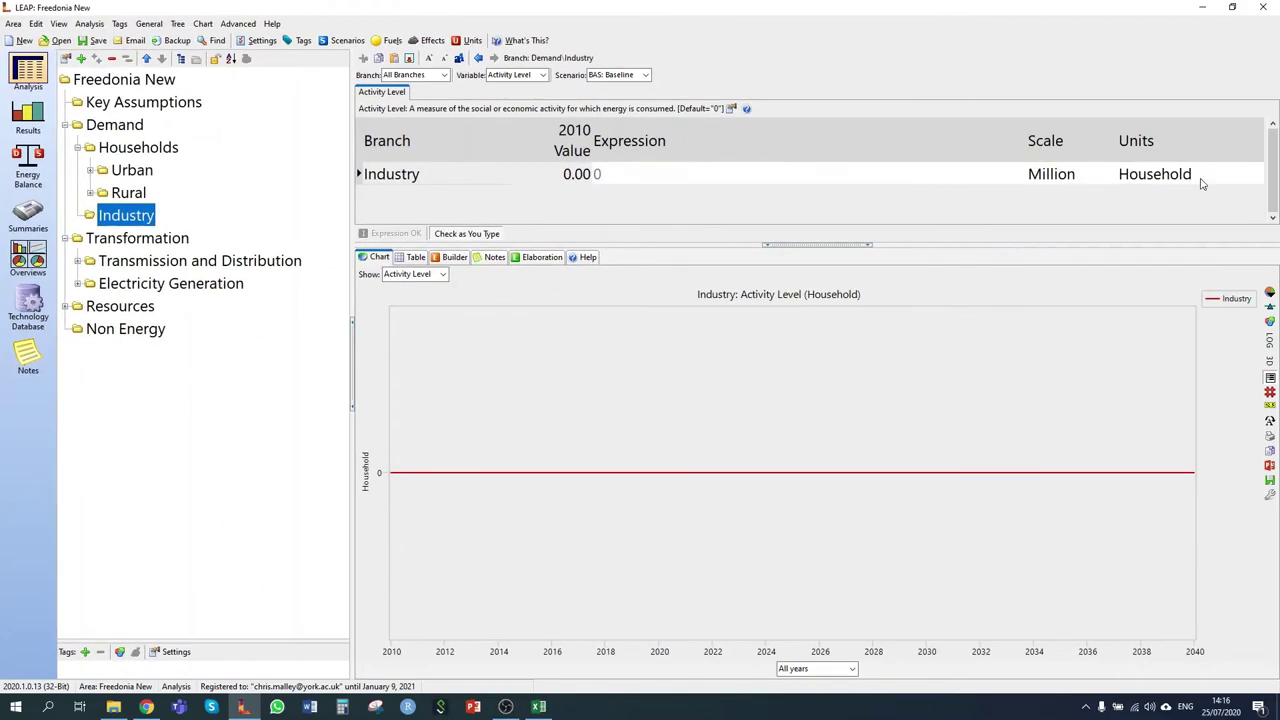
pyautogui.click(1200, 179)
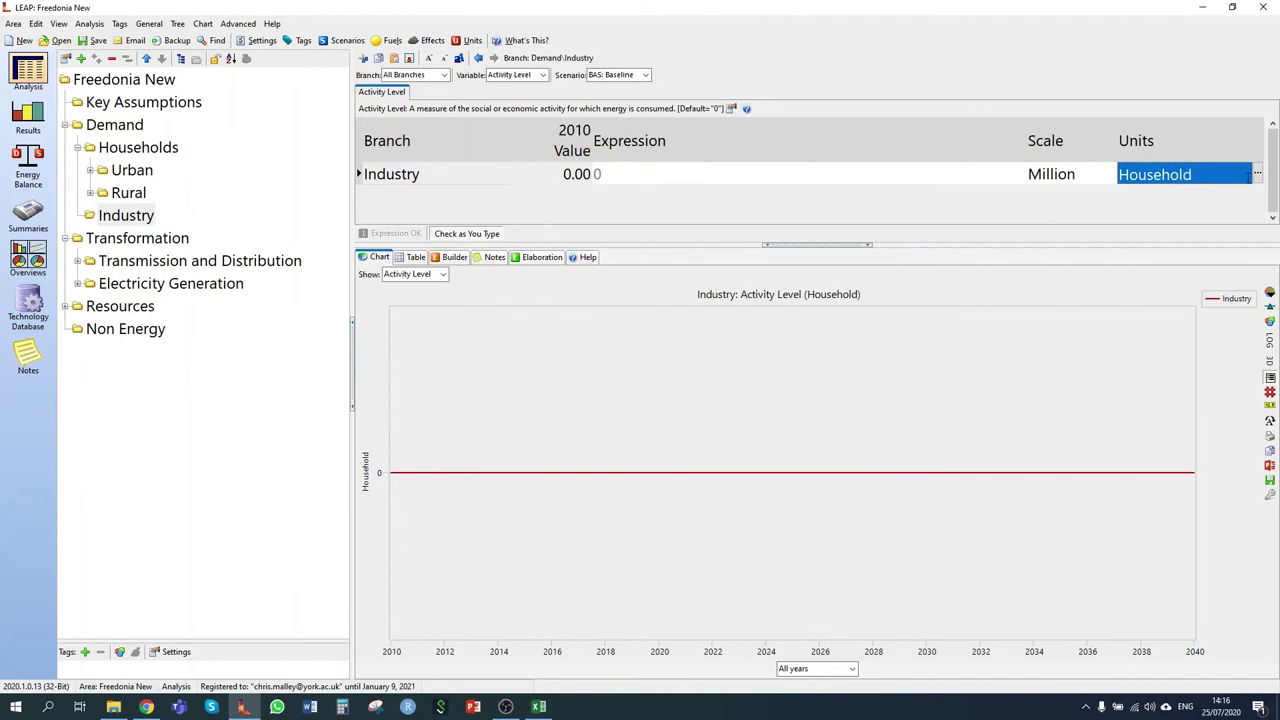
pyautogui.click(1257, 174)
pyautogui.scroll(3, 1166, 235)
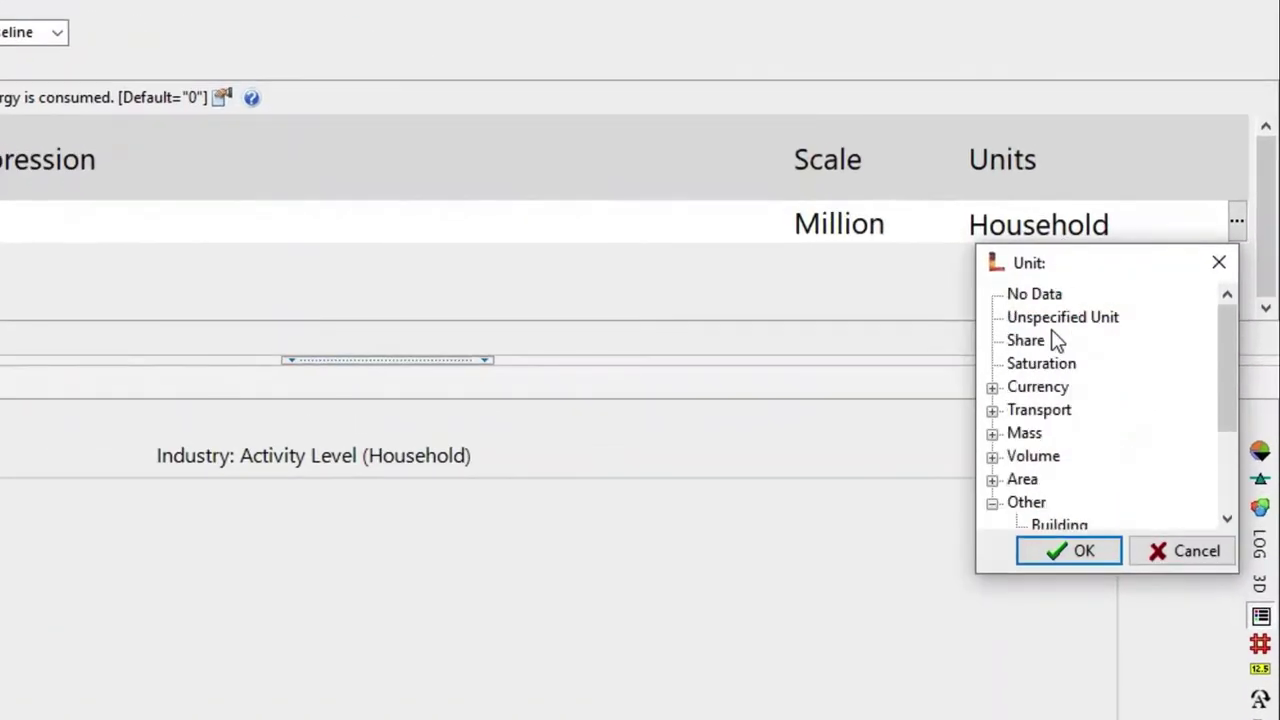
pyautogui.click(1035, 294)
pyautogui.click(1069, 551)
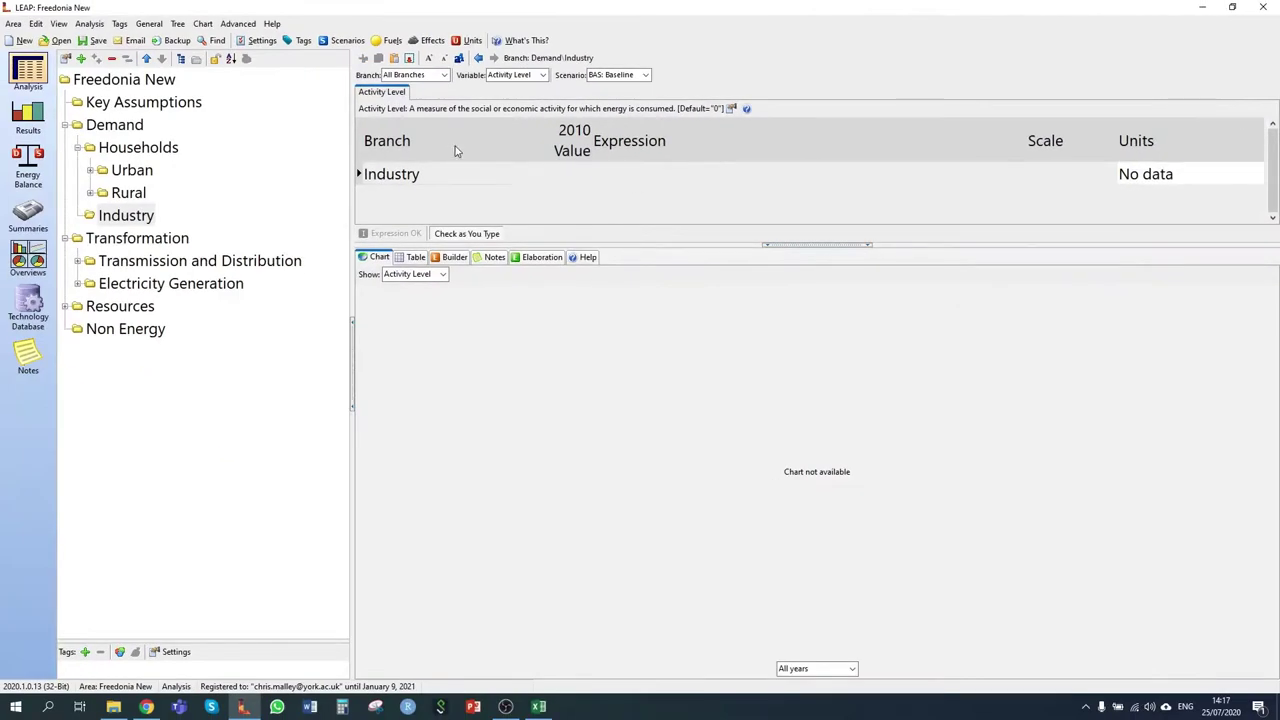
# Add an Iron and Steel subsector under Industry measured in Metric Tonne
pyautogui.click(108, 215)
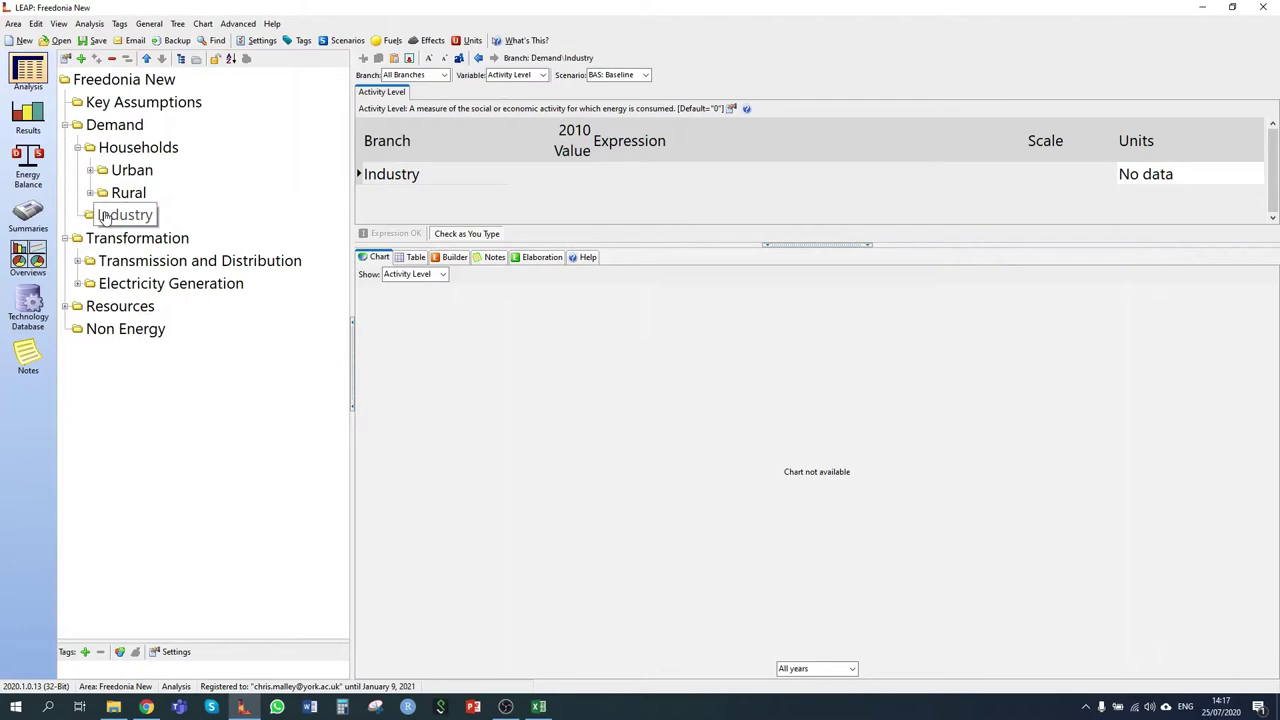
pyautogui.rightClick(108, 215)
pyautogui.click(140, 234)
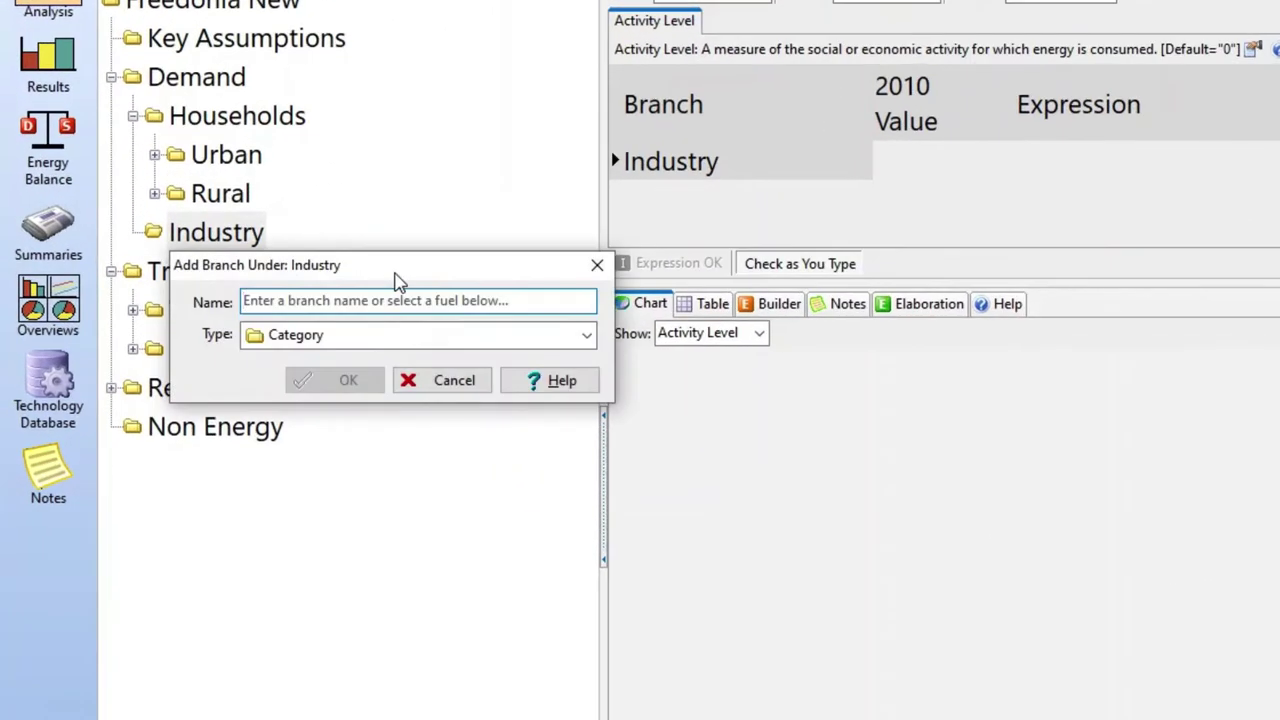
pyautogui.write('Iron and Steel')
pyautogui.press('Return')
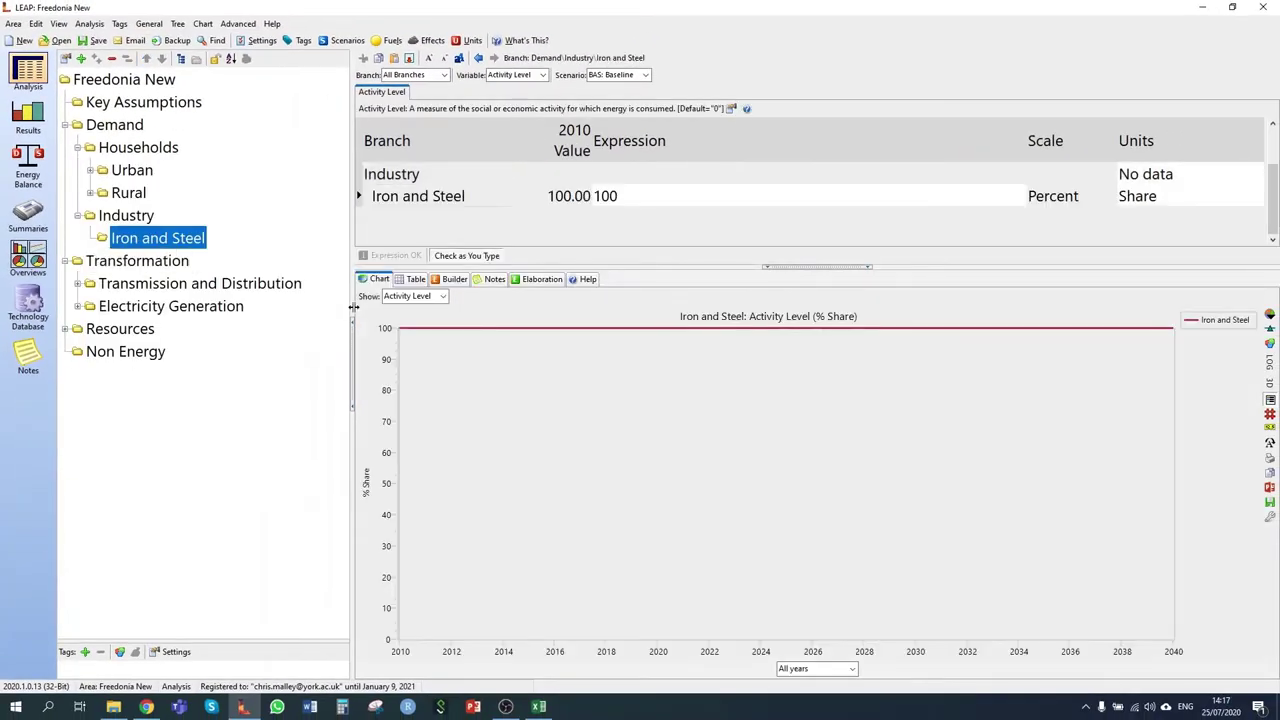
pyautogui.click(1172, 203)
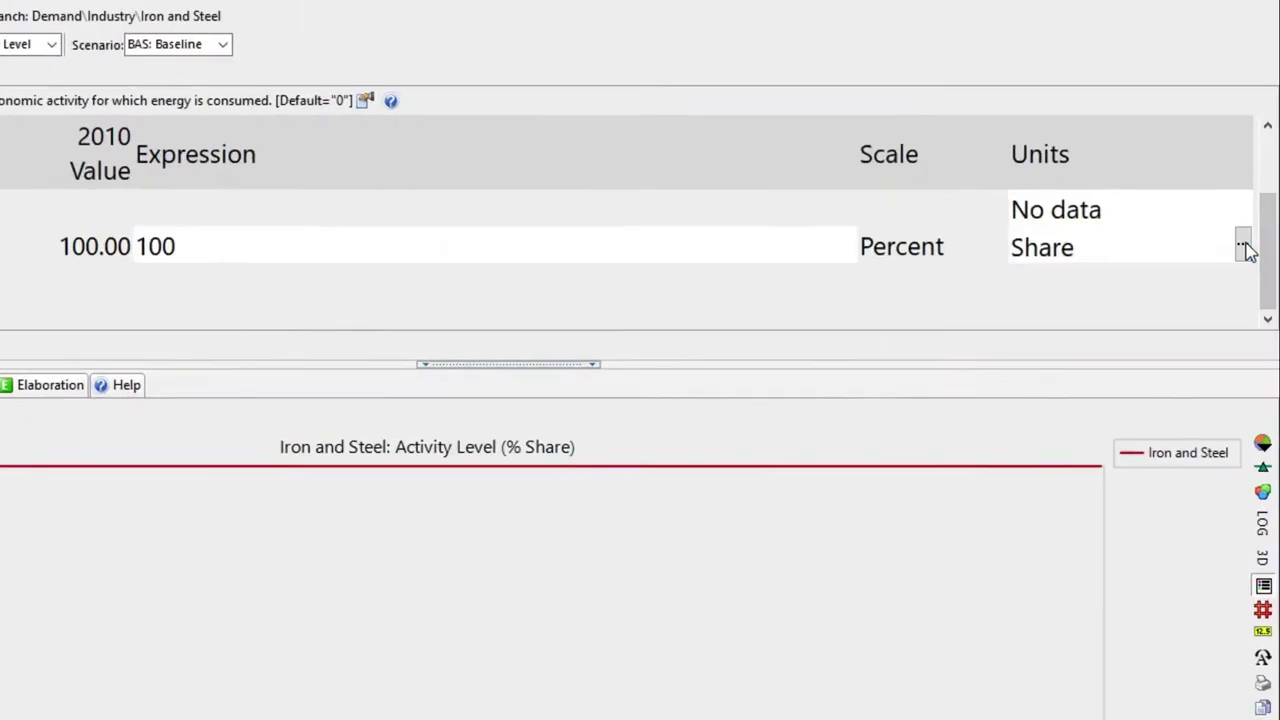
pyautogui.click(1257, 196)
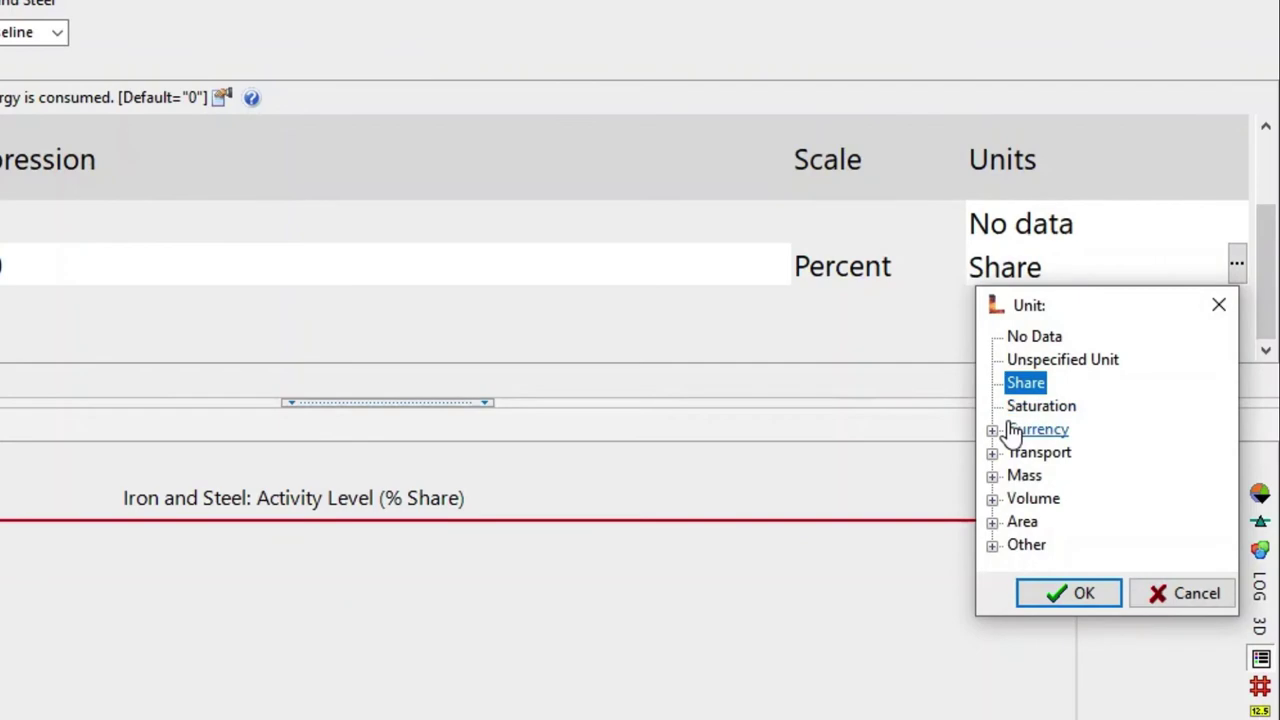
pyautogui.click(991, 476)
pyautogui.click(1060, 453)
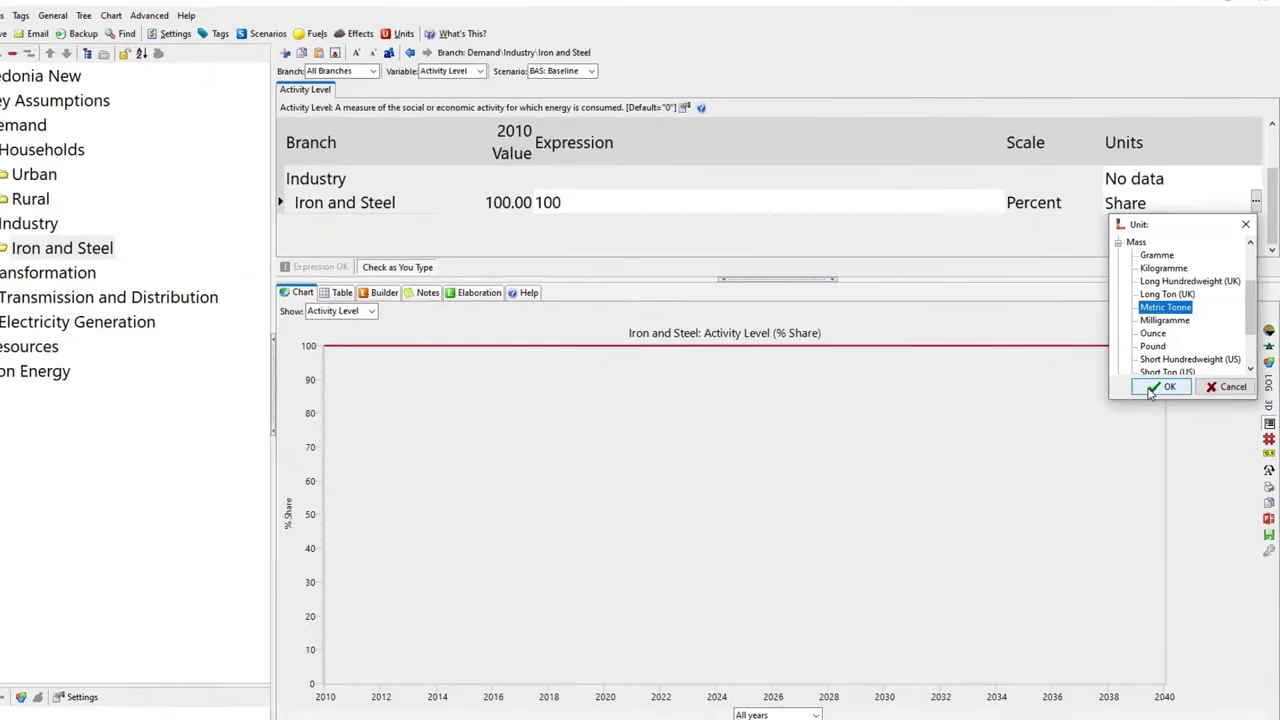
pyautogui.click(1060, 593)
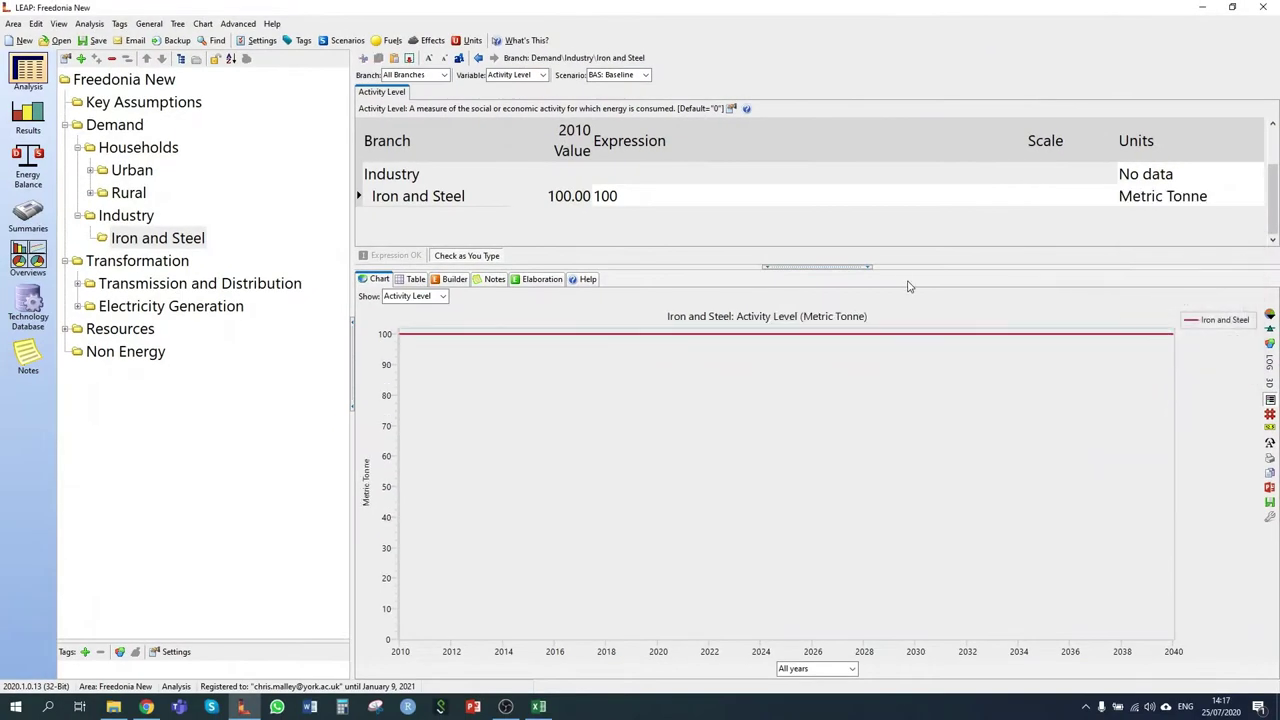
# In Current Accounts, set Iron and Steel's activity level to 600 thousand
pyautogui.click(608, 73)
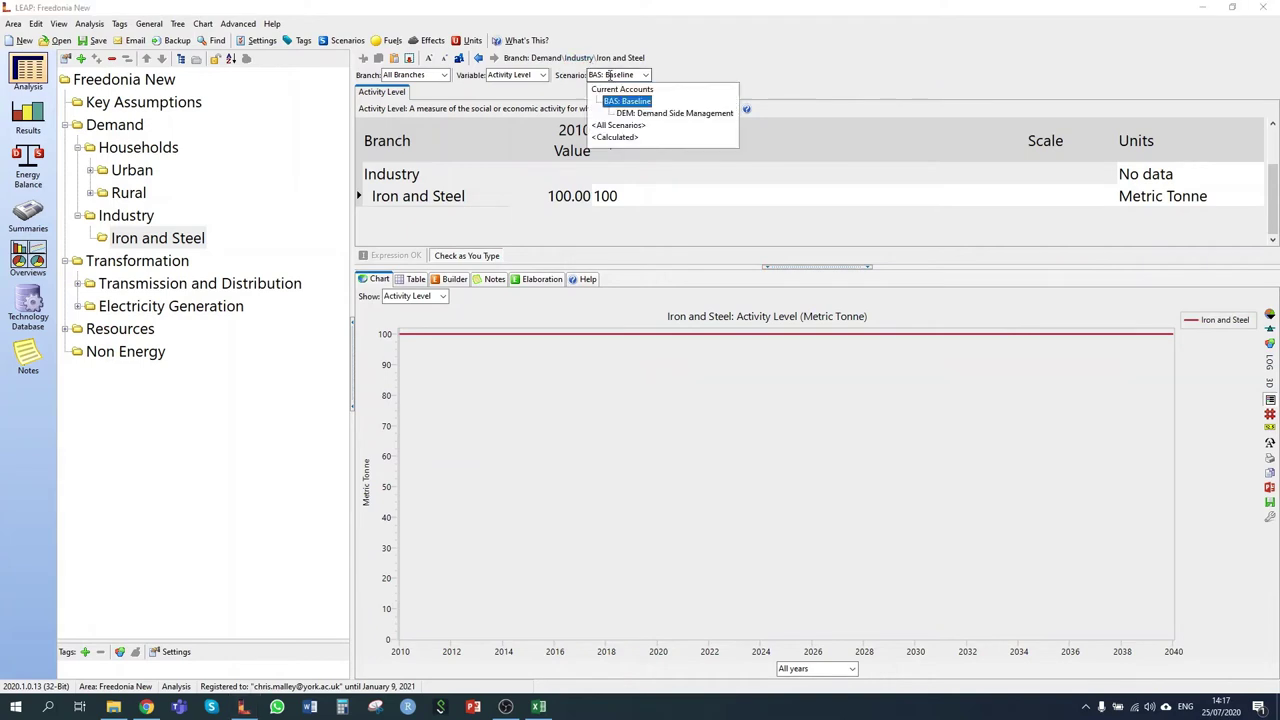
pyautogui.click(622, 89)
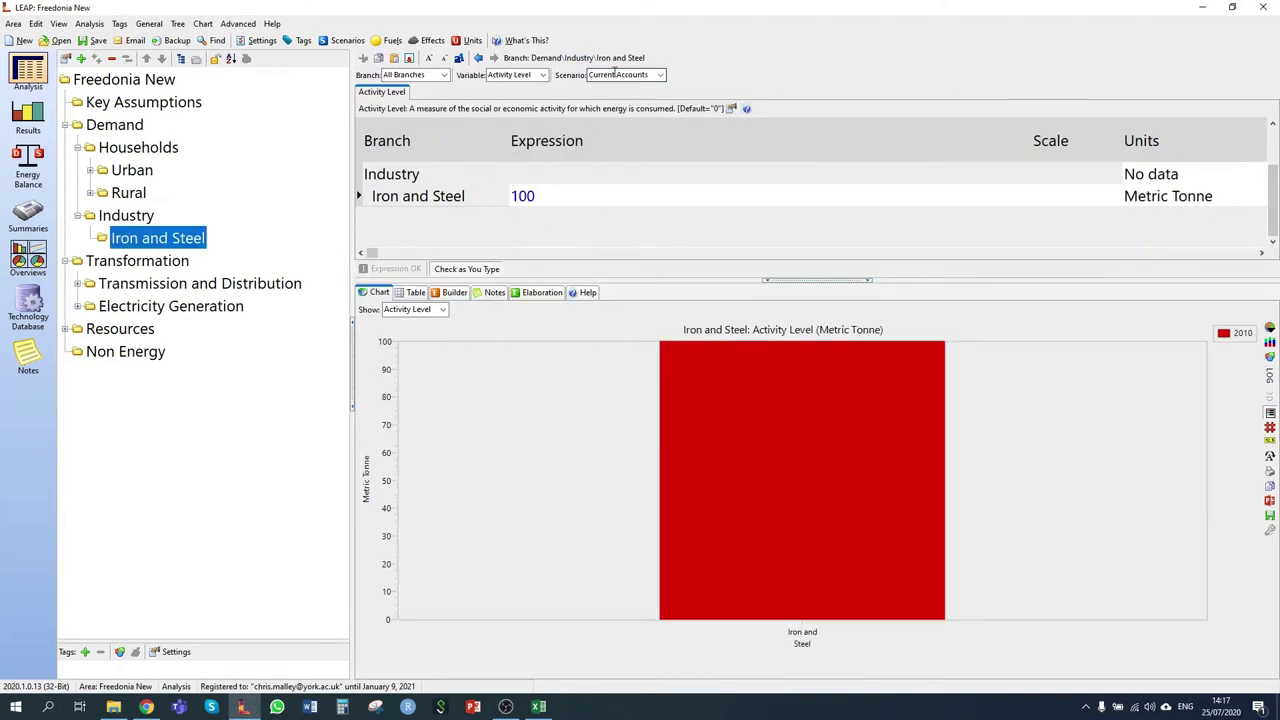
pyautogui.click(538, 197)
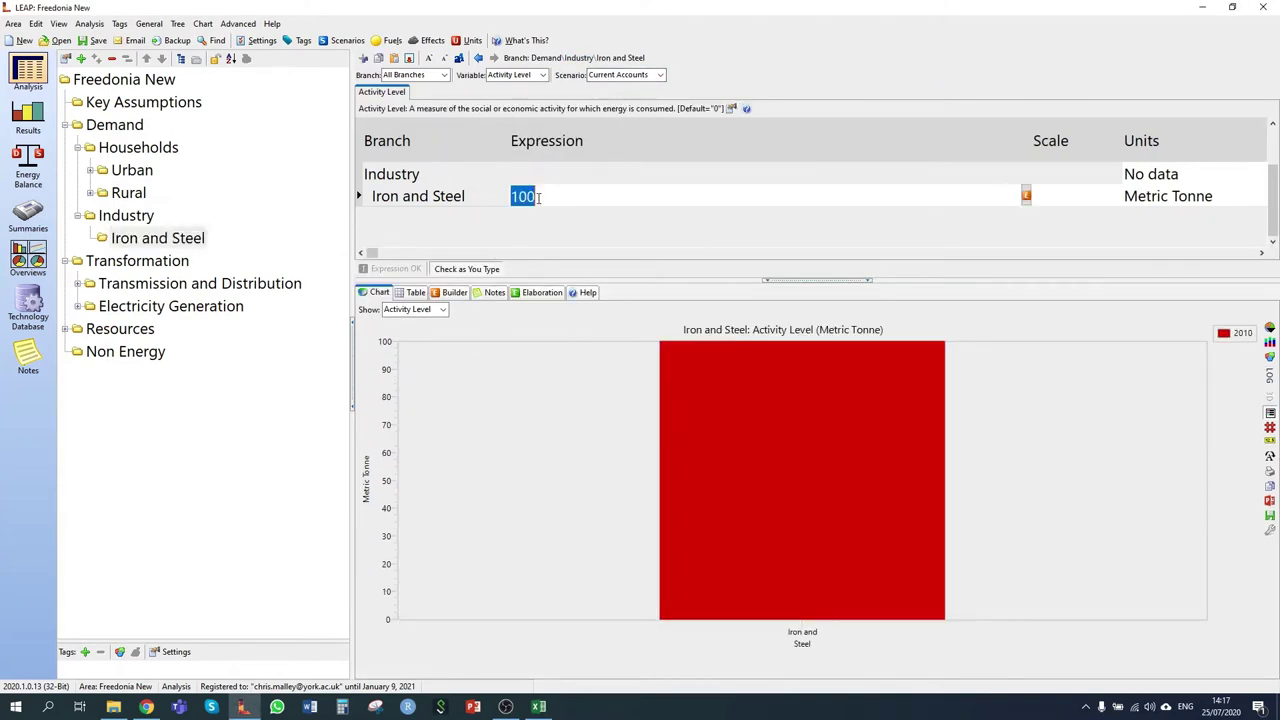
pyautogui.write('600')
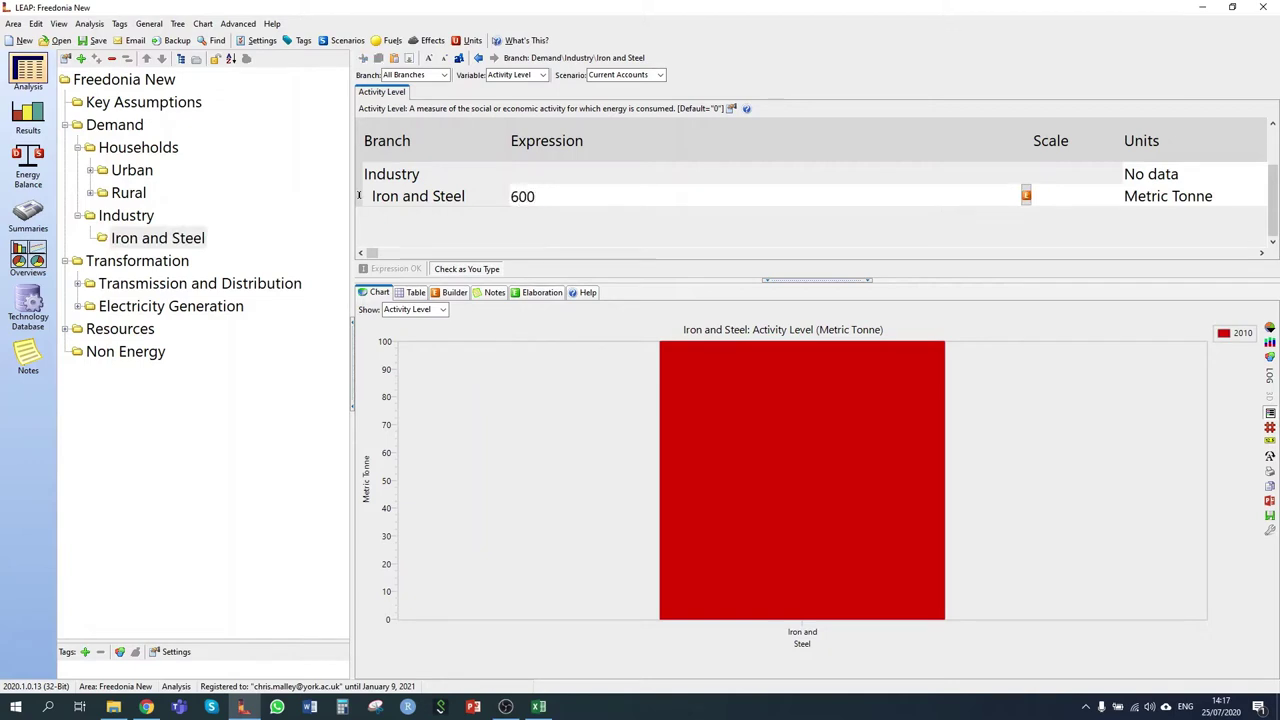
pyautogui.press('Return')
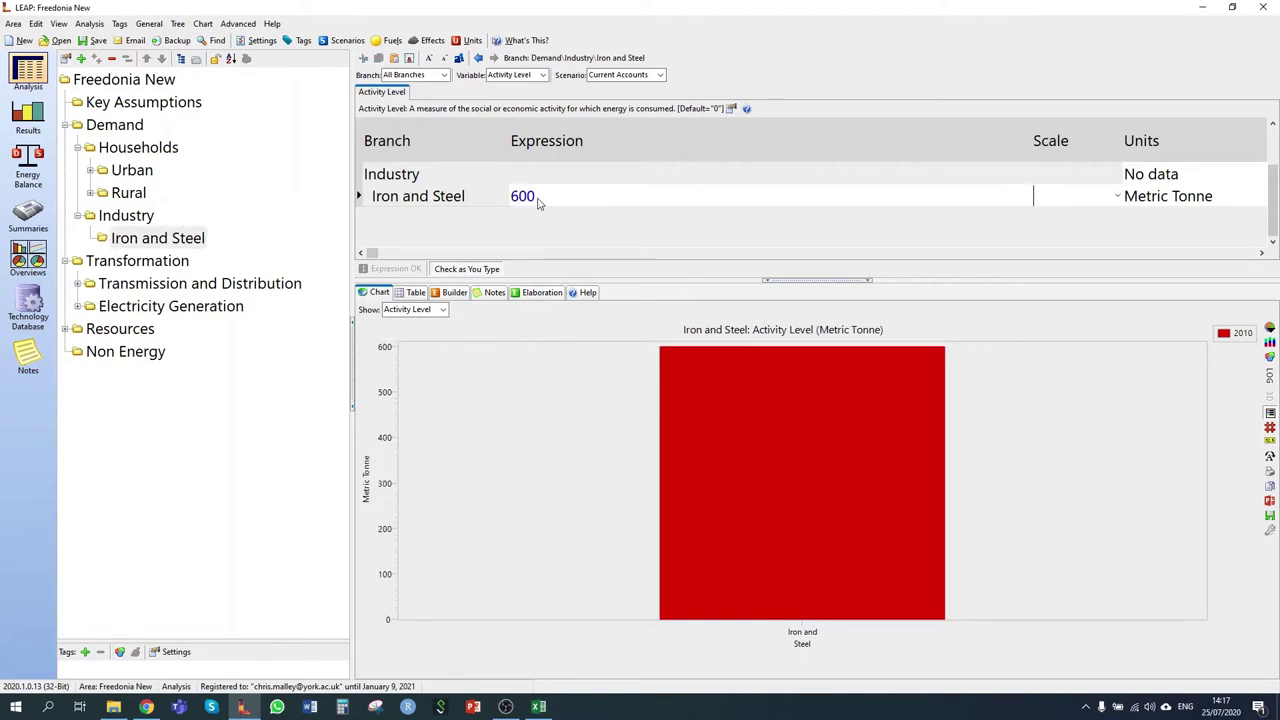
pyautogui.click(1116, 198)
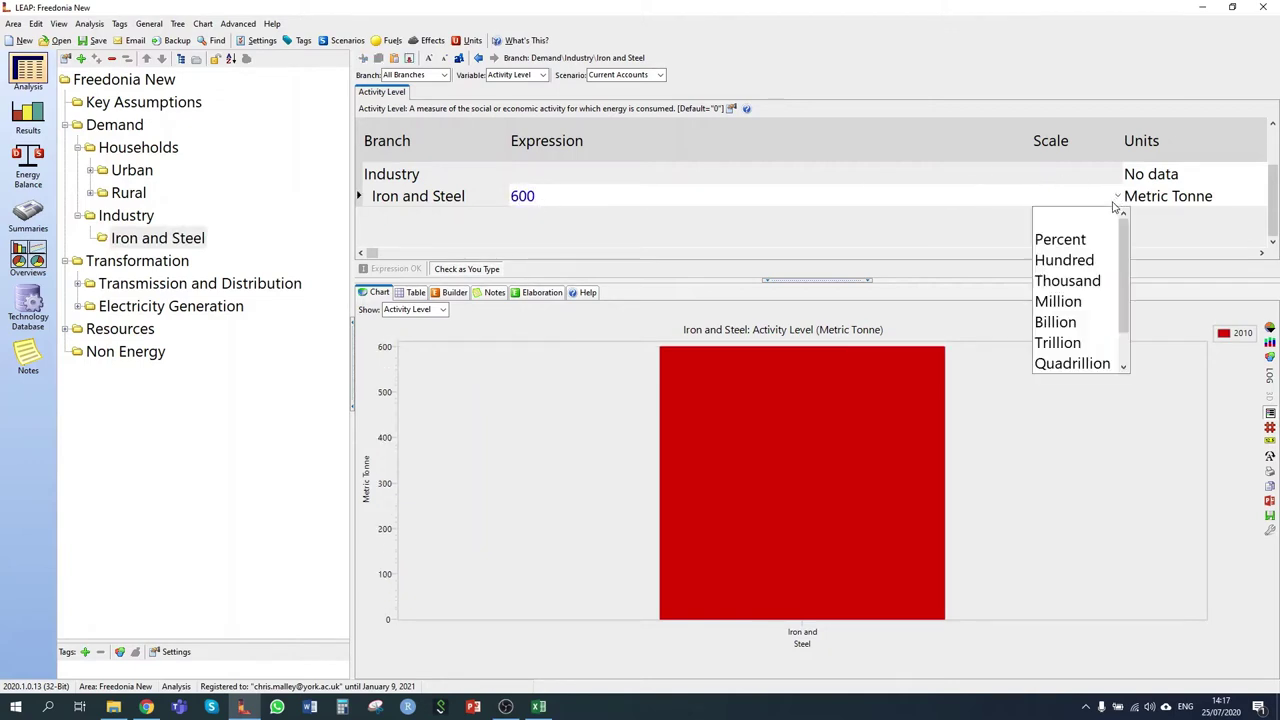
pyautogui.click(1080, 281)
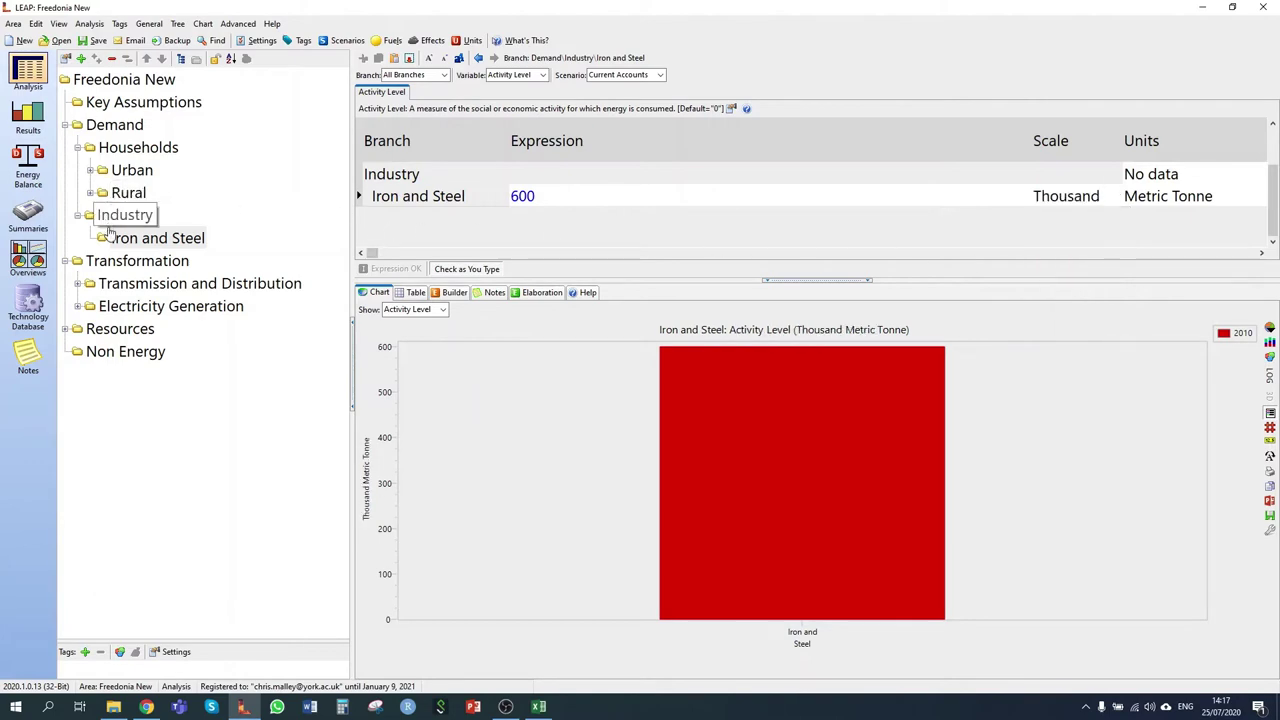
# Create two category branches beneath Iron and Steel named Process Heat and Motive_Power
pyautogui.rightClick(143, 238)
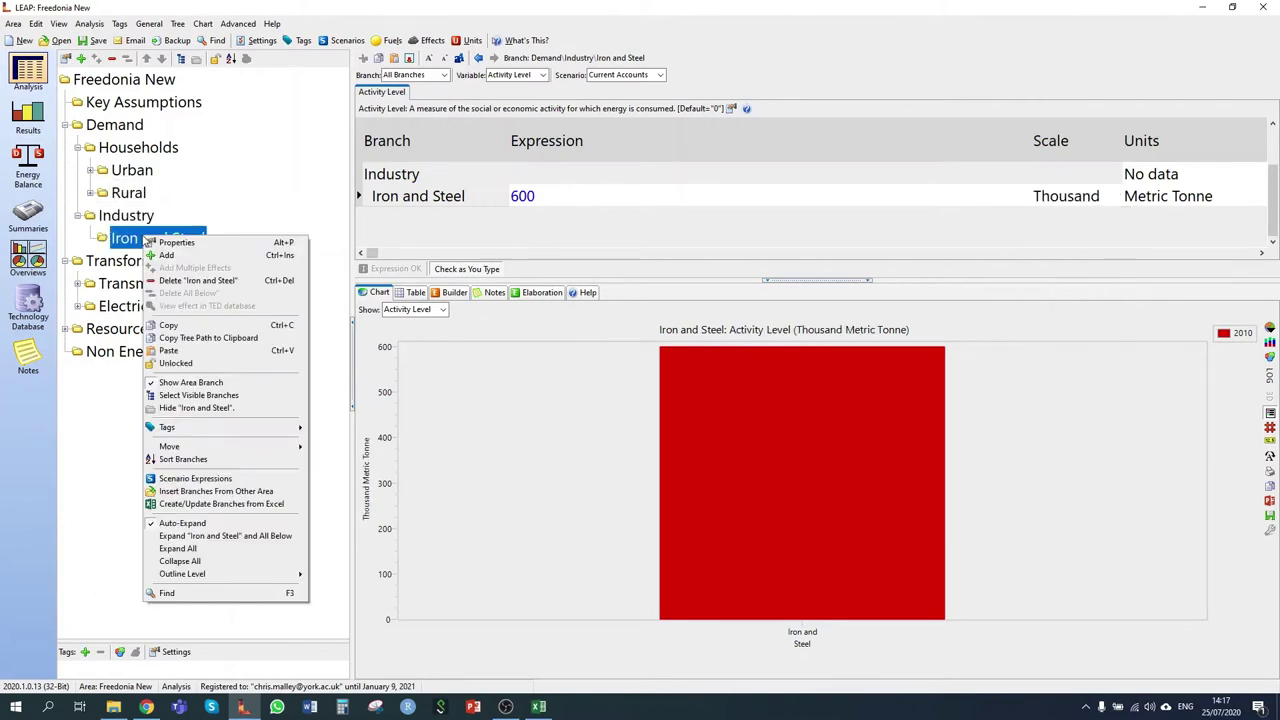
pyautogui.click(199, 257)
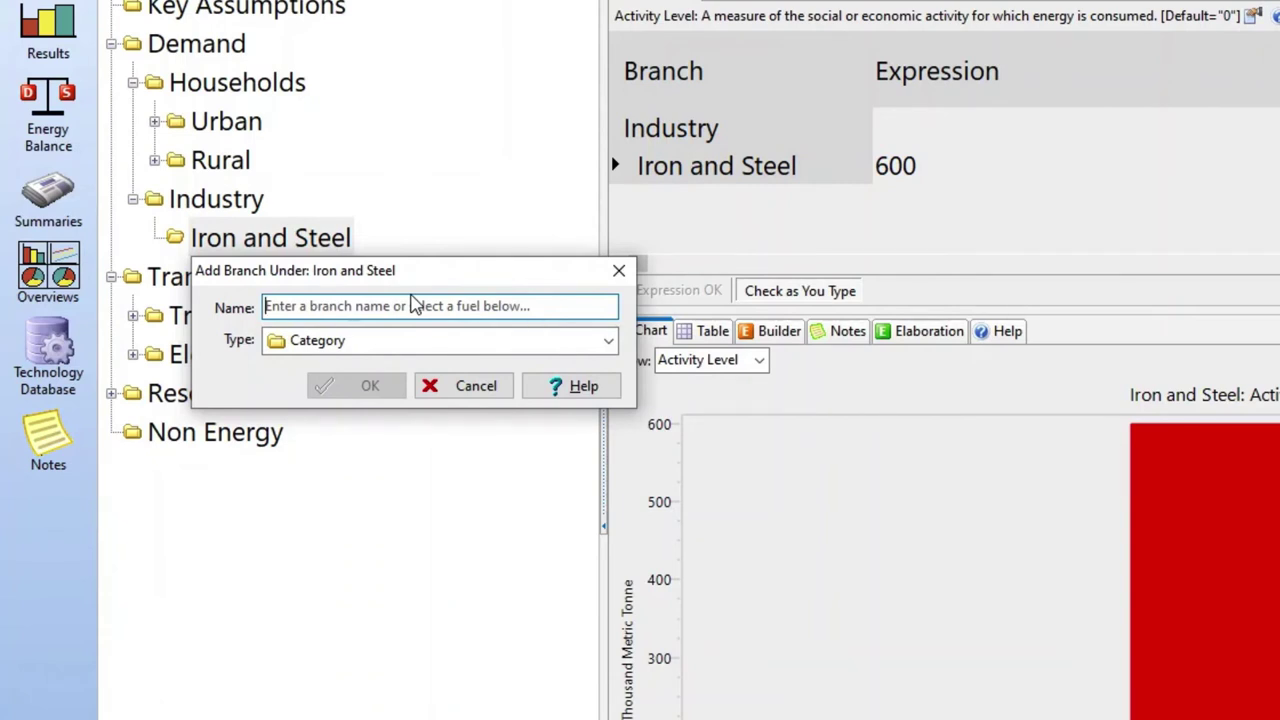
pyautogui.write('Proces')
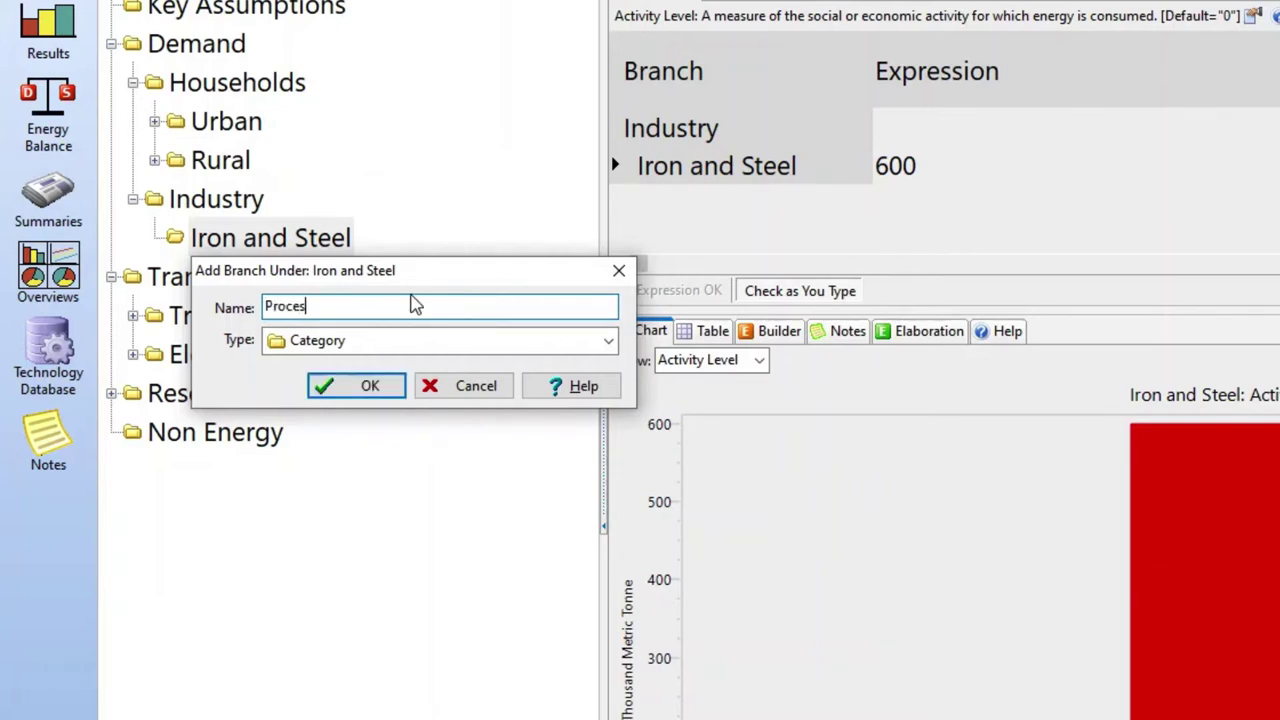
pyautogui.write('s Heat')
pyautogui.press('Return')
pyautogui.click(251, 237)
pyautogui.rightClick(277, 238)
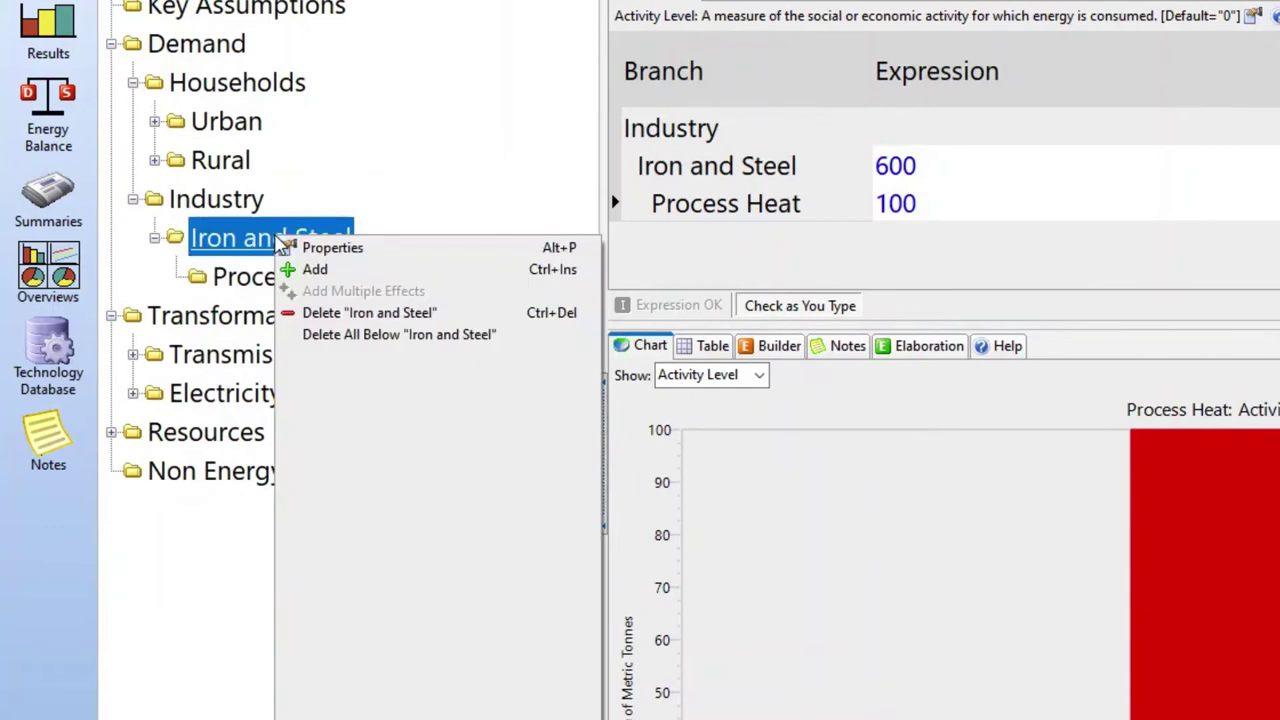
pyautogui.click(337, 279)
pyautogui.write('Mo')
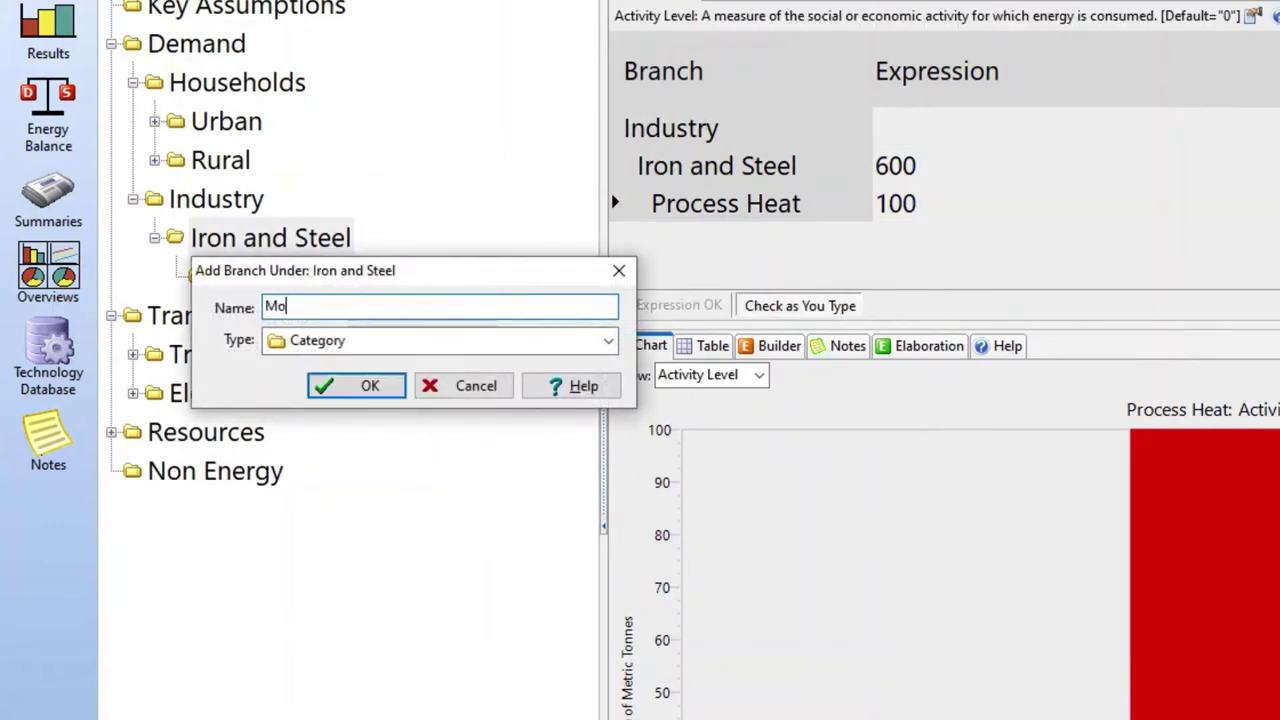
pyautogui.write('tive_Po')
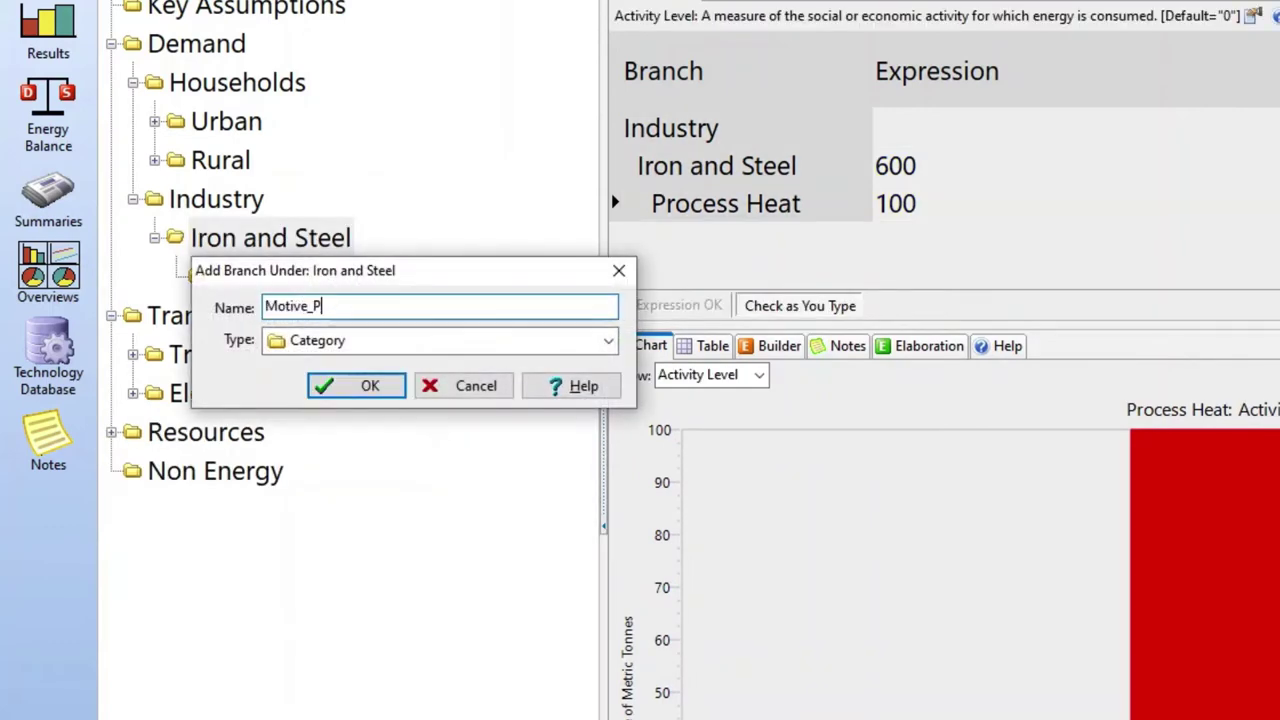
pyautogui.write('wer')
pyautogui.press('Return')
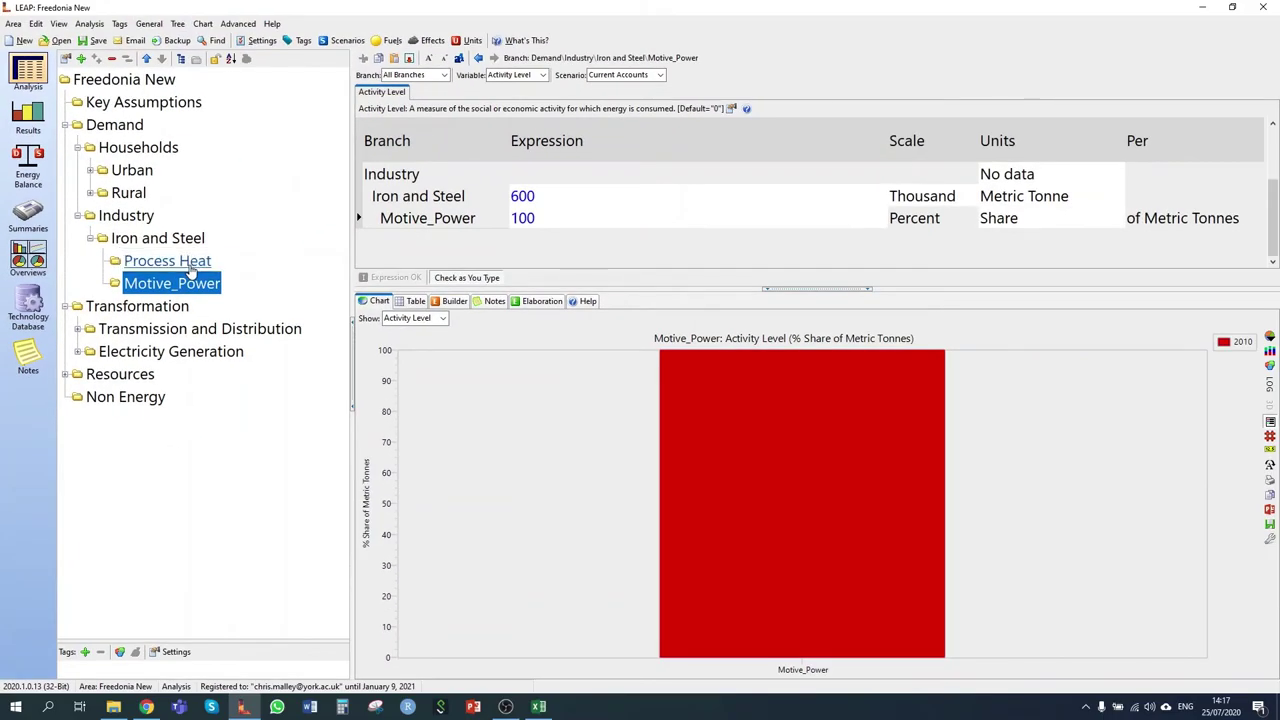
# Add a Coal energy-intensity technology using Coal Bituminous under Process Heat
pyautogui.rightClick(192, 267)
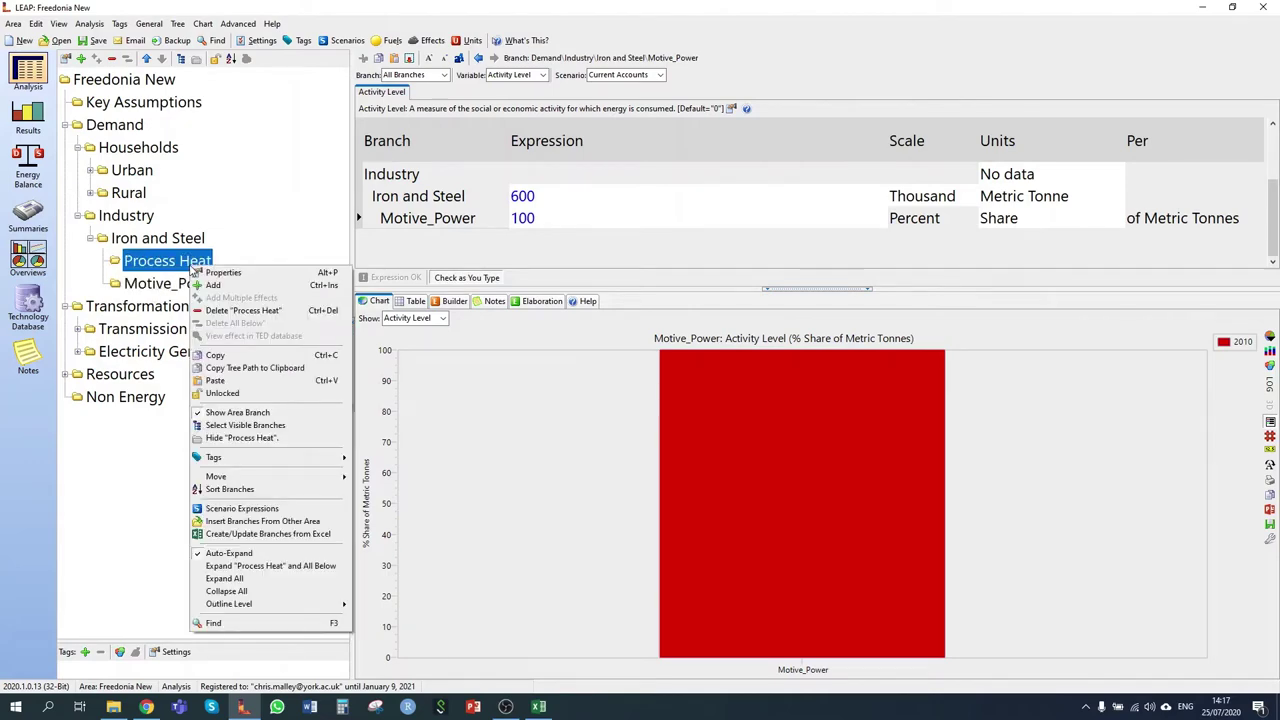
pyautogui.click(220, 287)
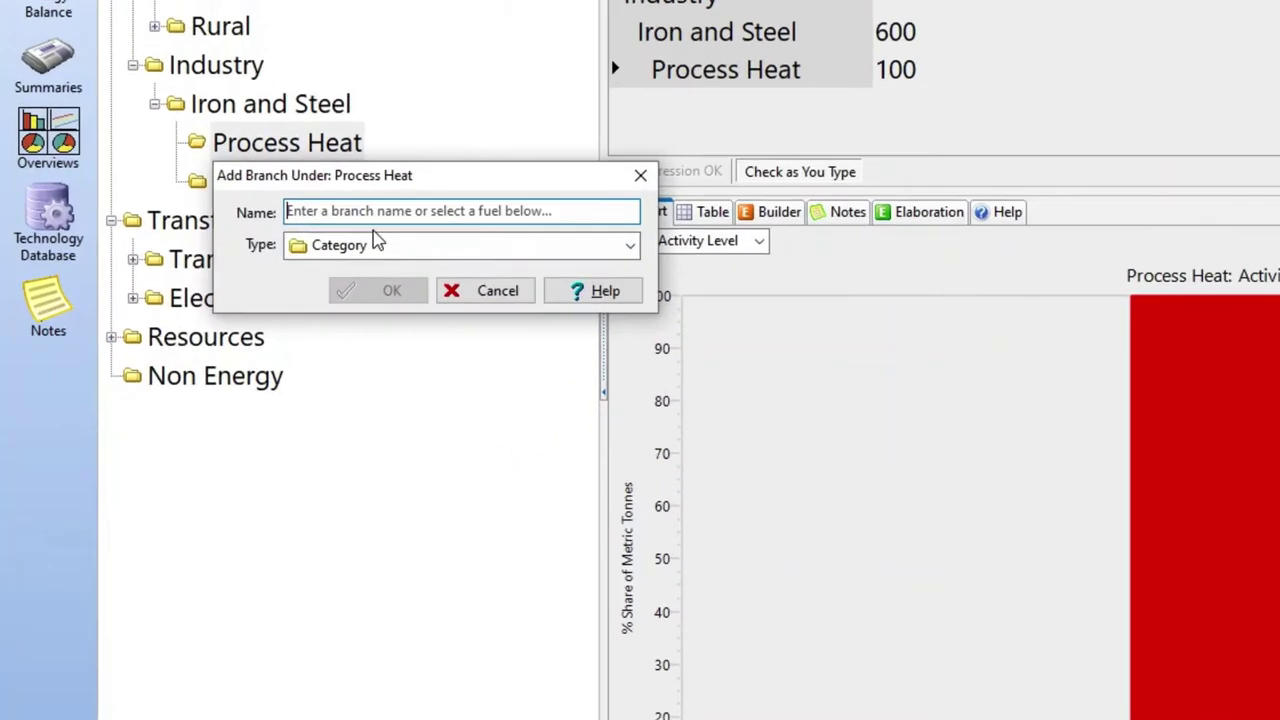
pyautogui.click(445, 252)
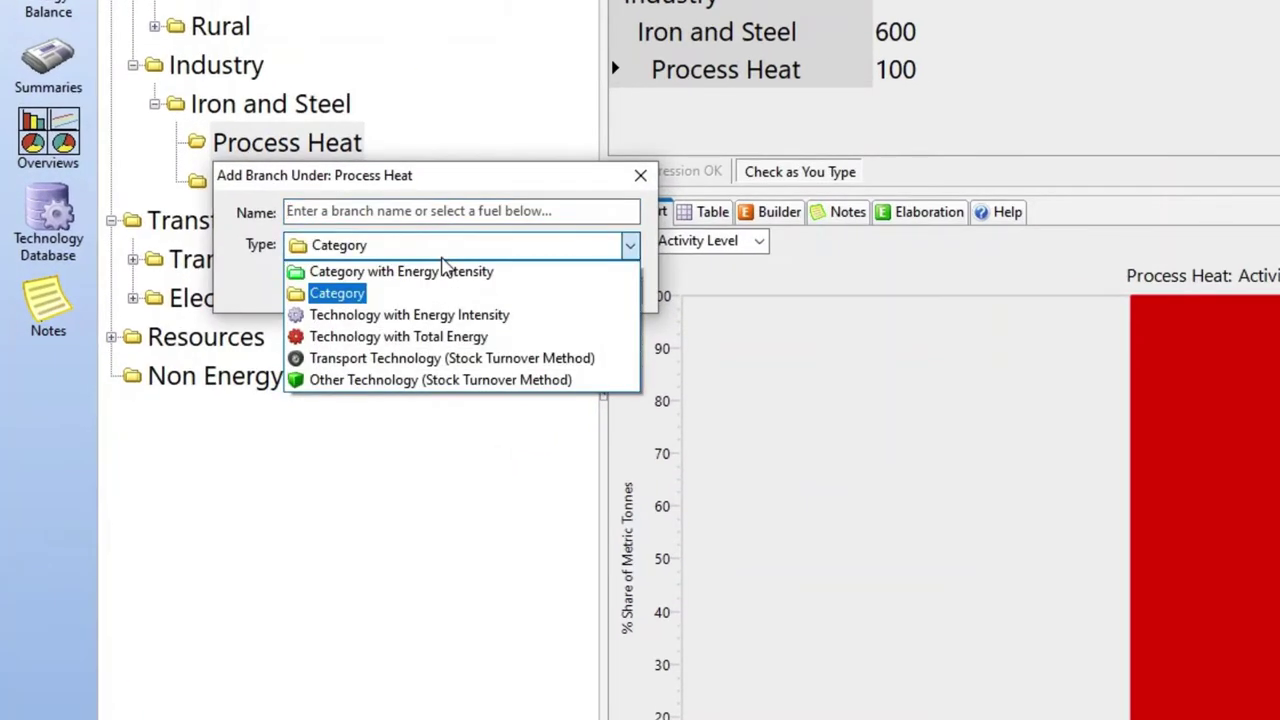
pyautogui.click(440, 313)
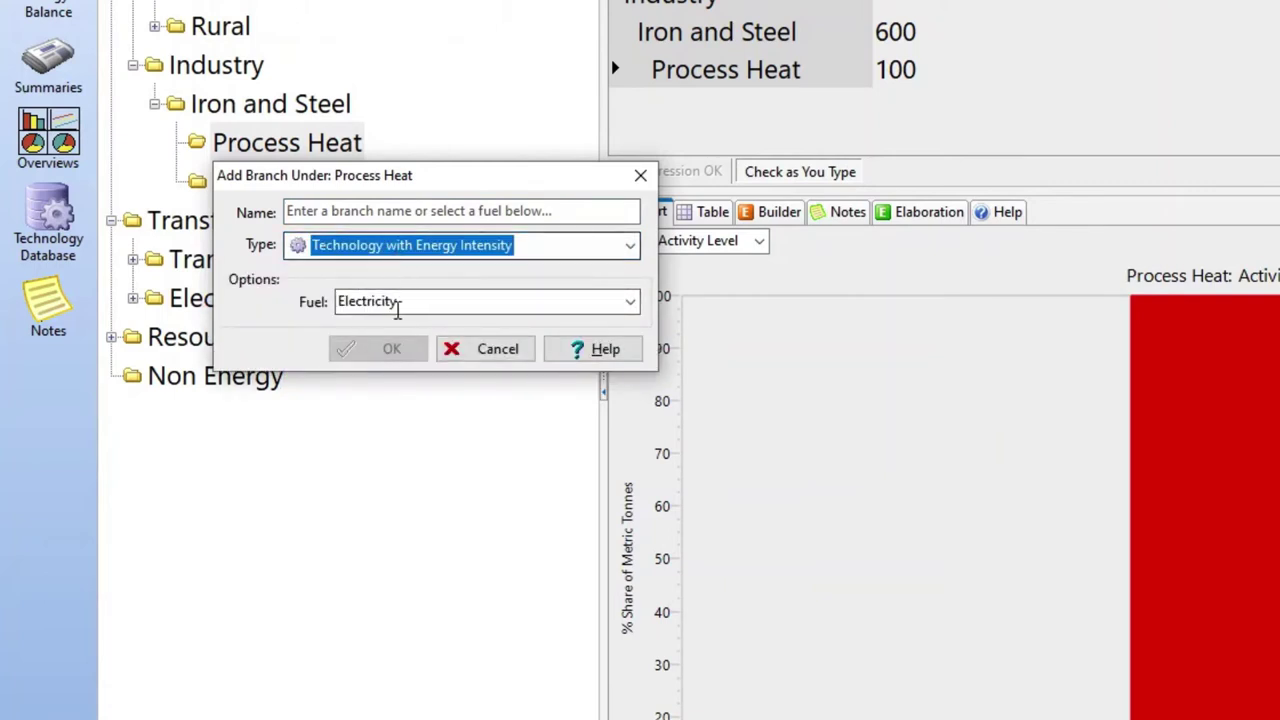
pyautogui.click(400, 302)
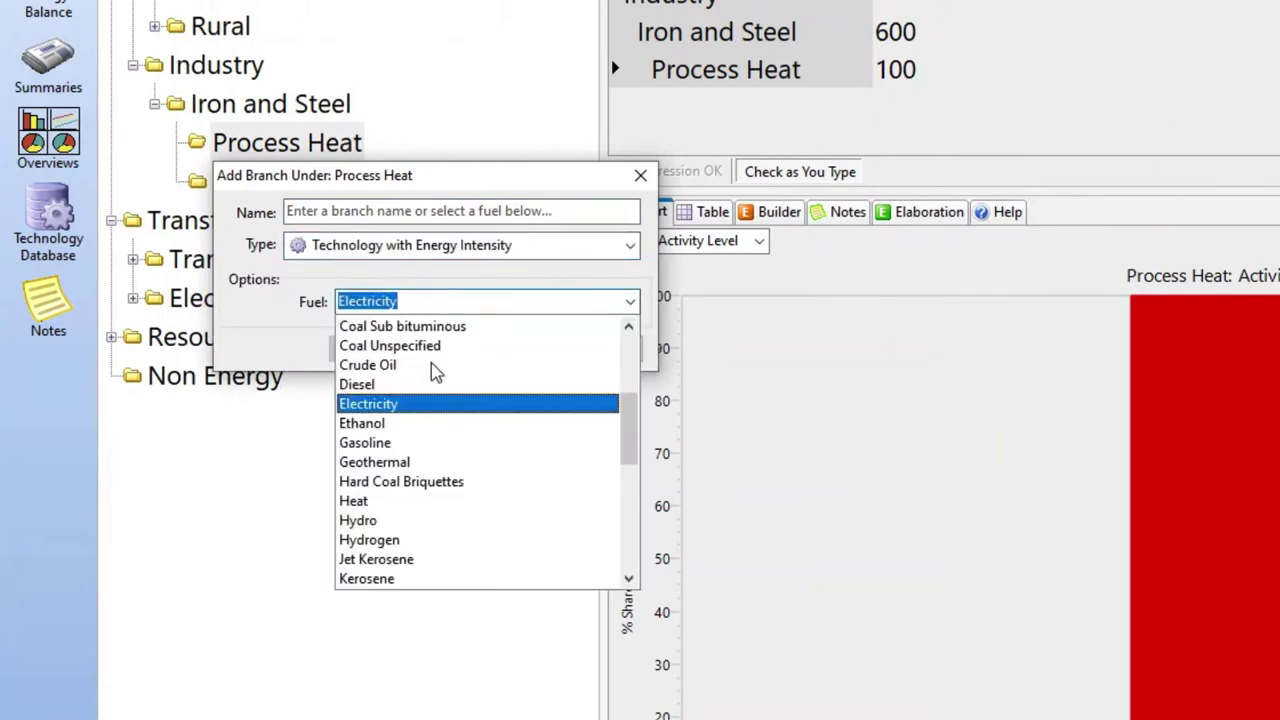
pyautogui.scroll(1, 430, 368)
pyautogui.click(400, 346)
pyautogui.moveTo(390, 211); pyautogui.dragTo(312, 208)
pyautogui.press('BackSpace')
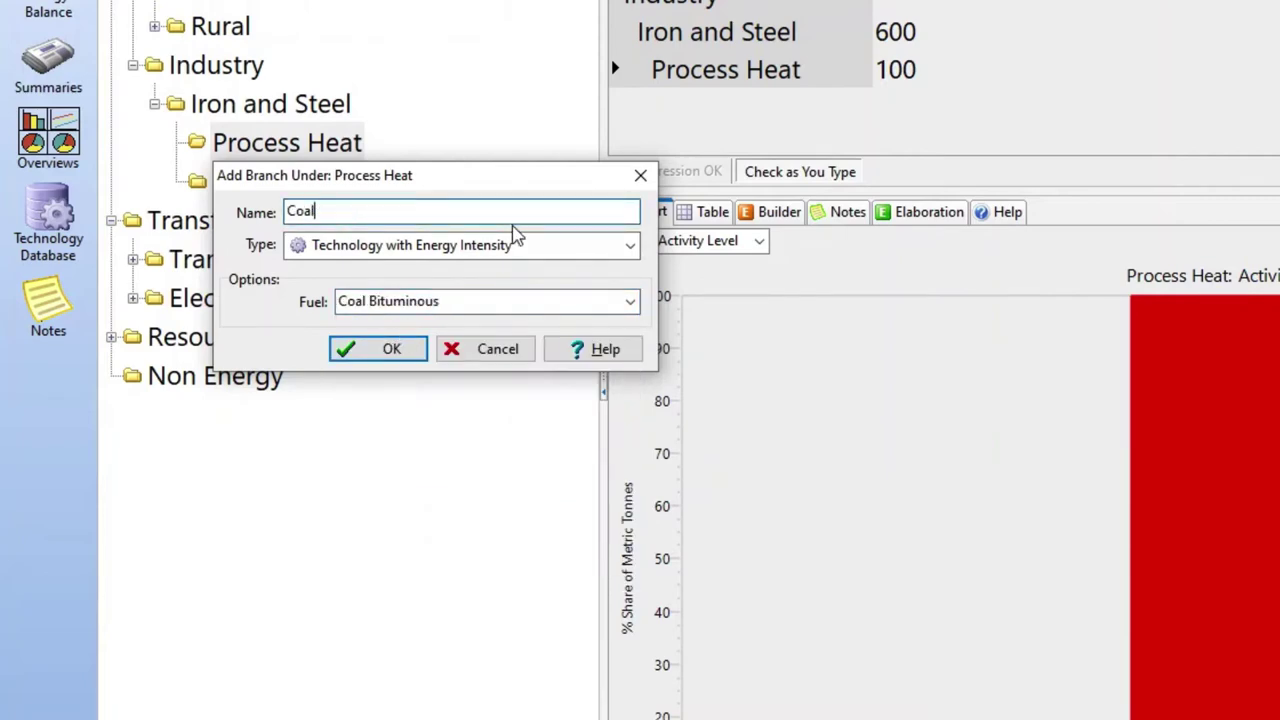
pyautogui.press('Return')
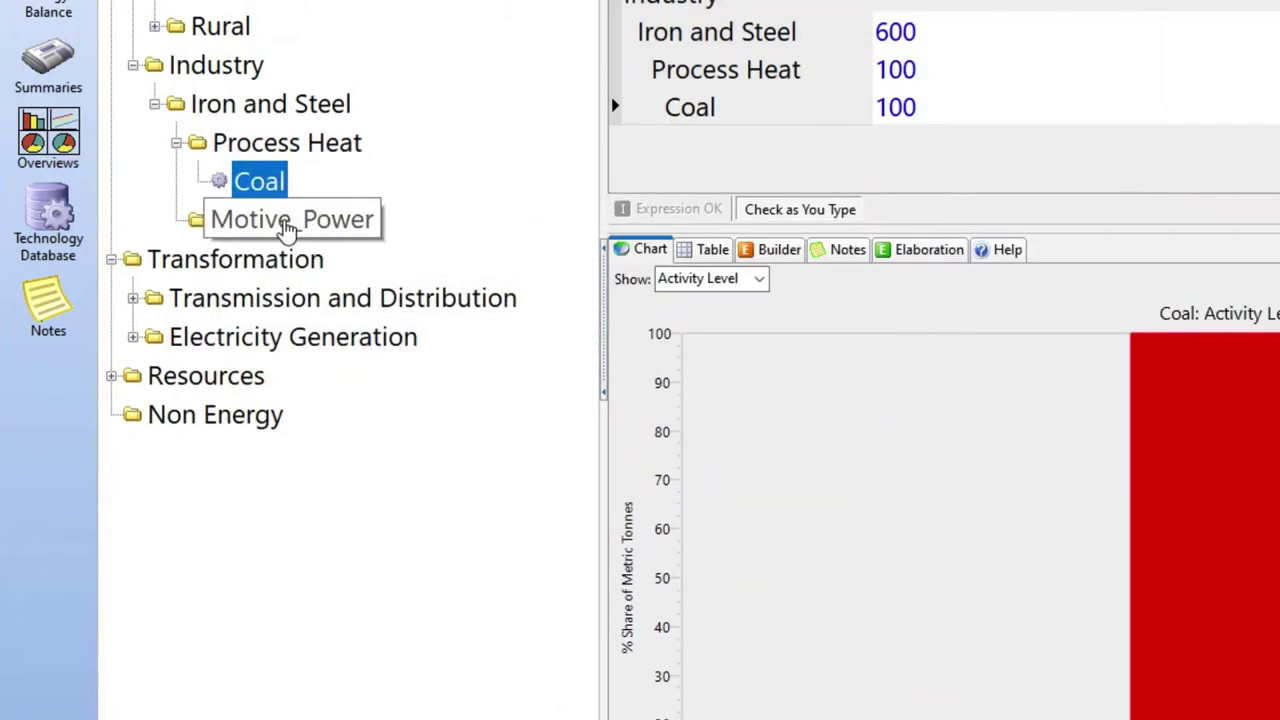
# Add an Electricity energy-intensity technology under Motive_Power
pyautogui.rightClick(288, 228)
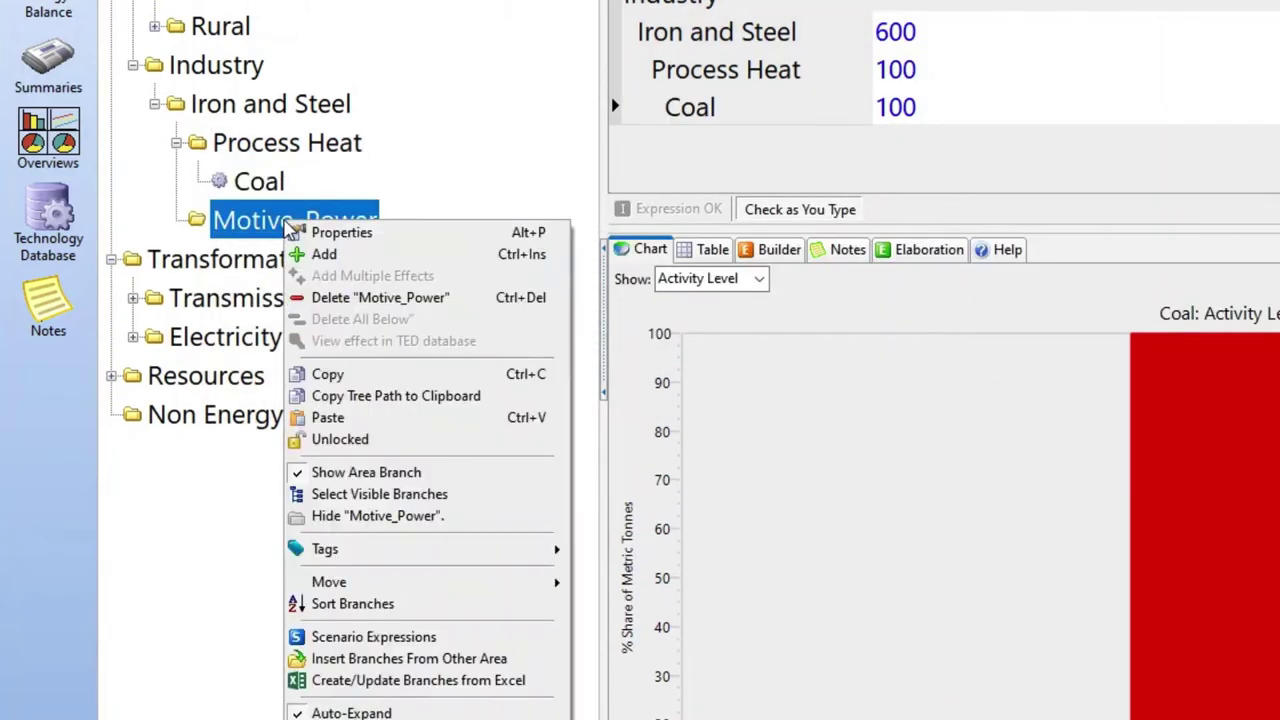
pyautogui.click(383, 262)
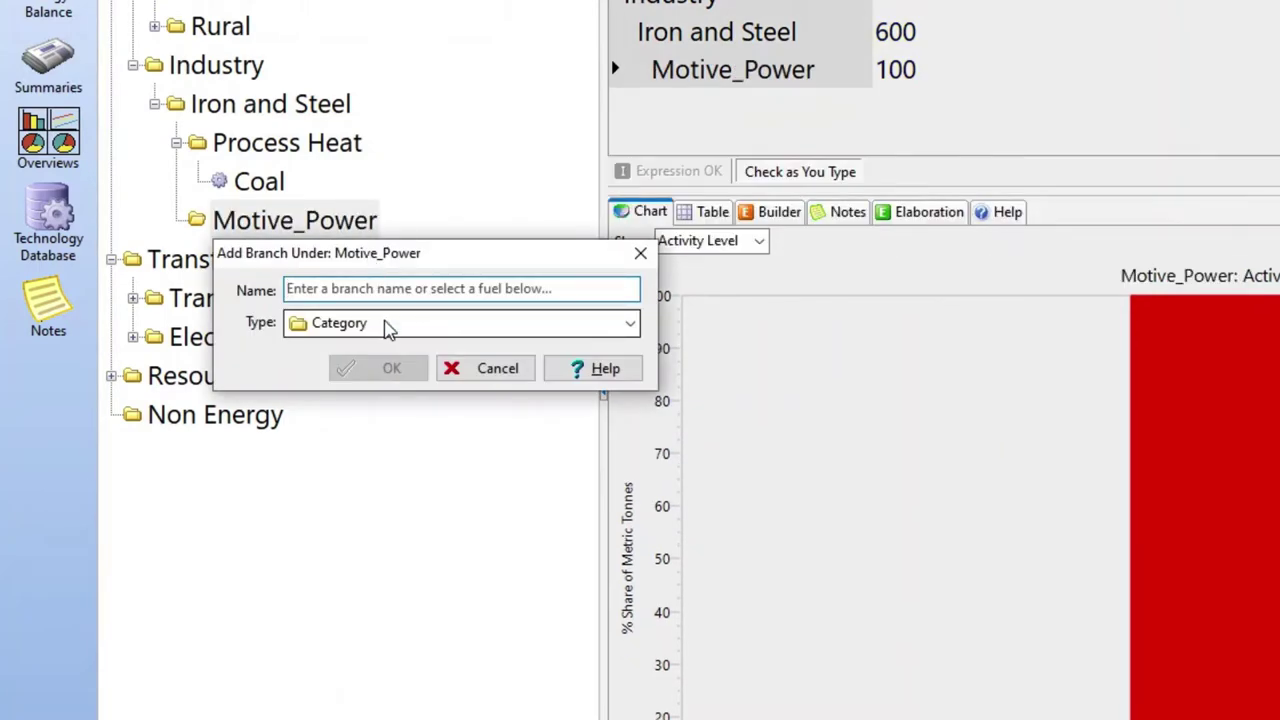
pyautogui.click(388, 330)
pyautogui.click(391, 391)
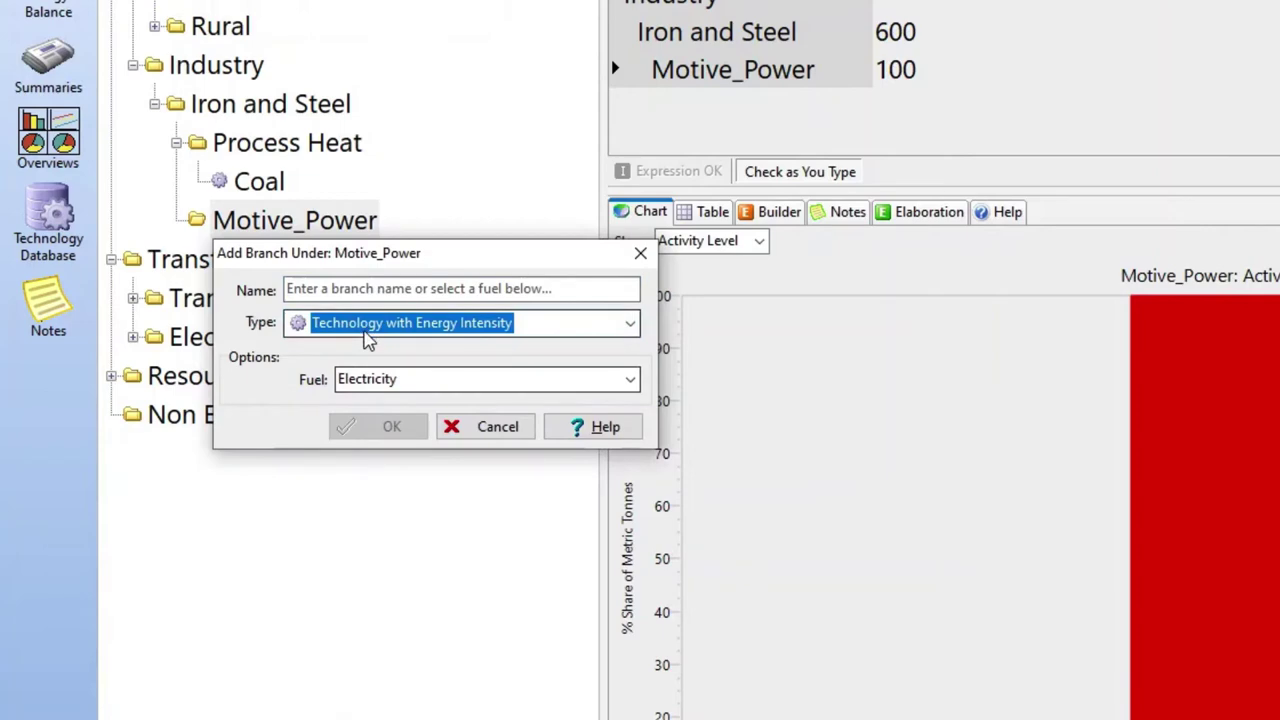
pyautogui.click(370, 288)
pyautogui.write('Electrici')
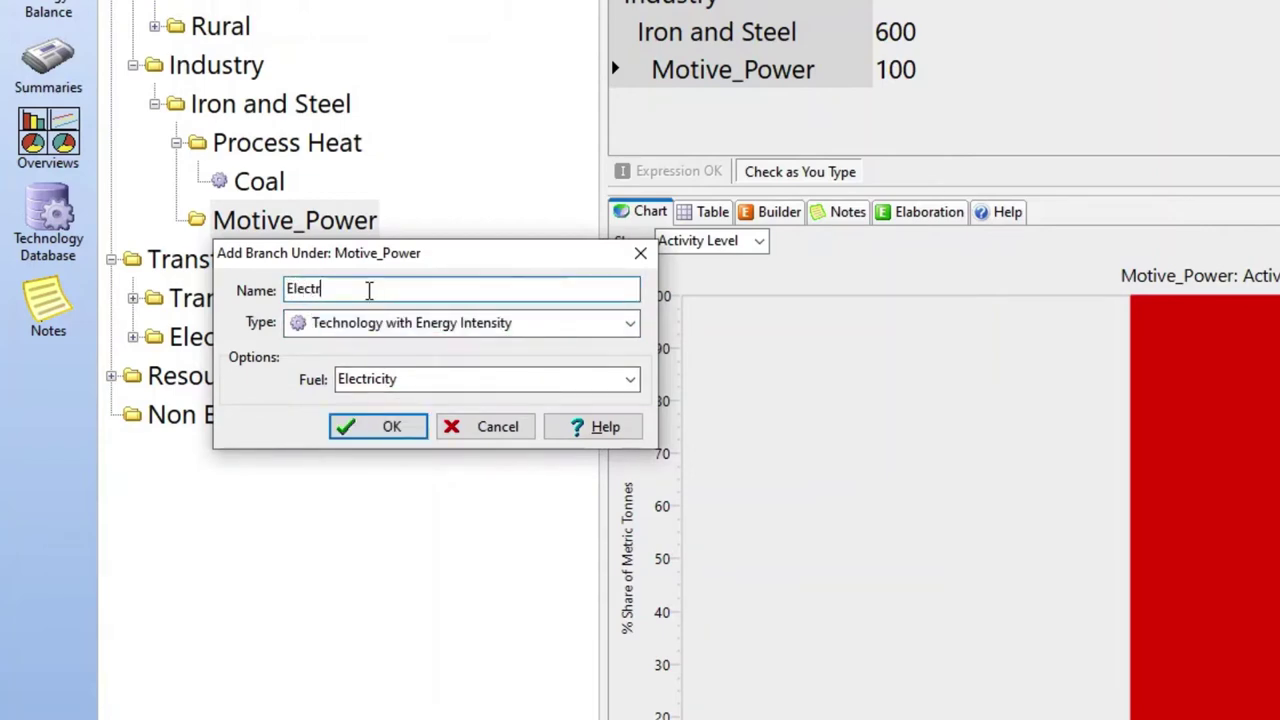
pyautogui.write('ty')
pyautogui.press('Return')
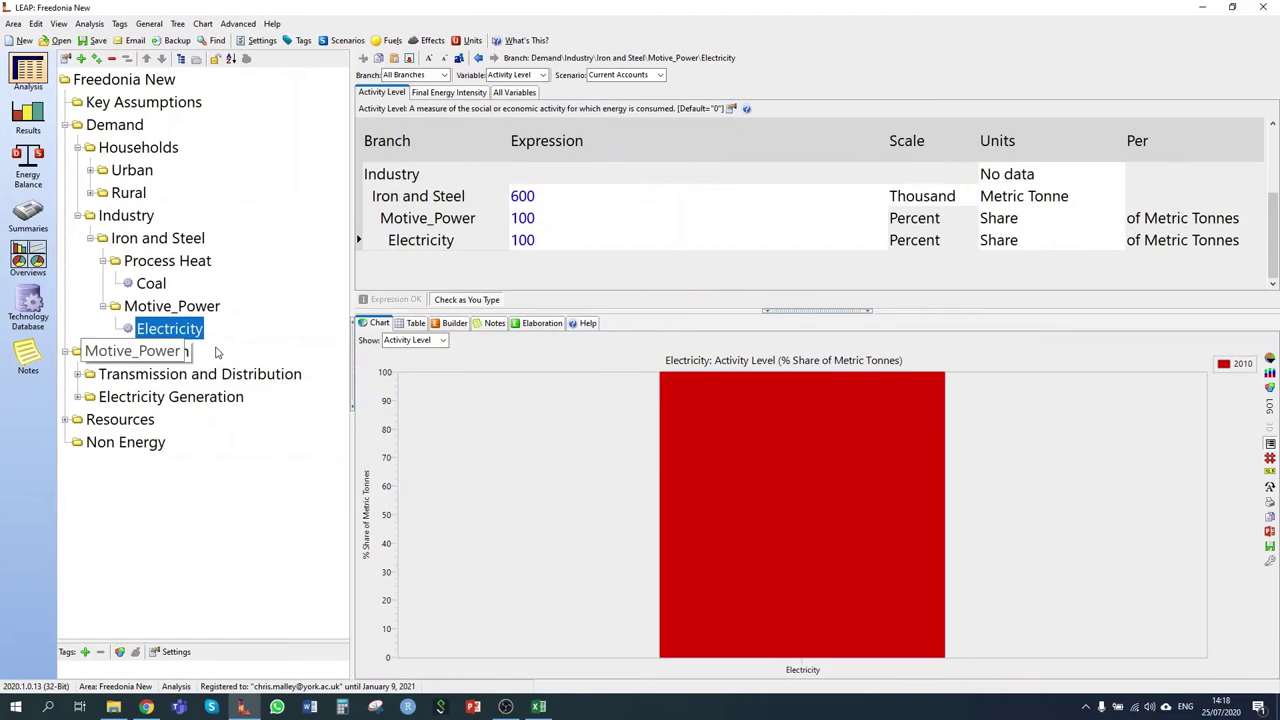
# Switch the Iron and Steel end uses Process Heat and Motive_Power from Share to Saturation units
pyautogui.click(102, 260)
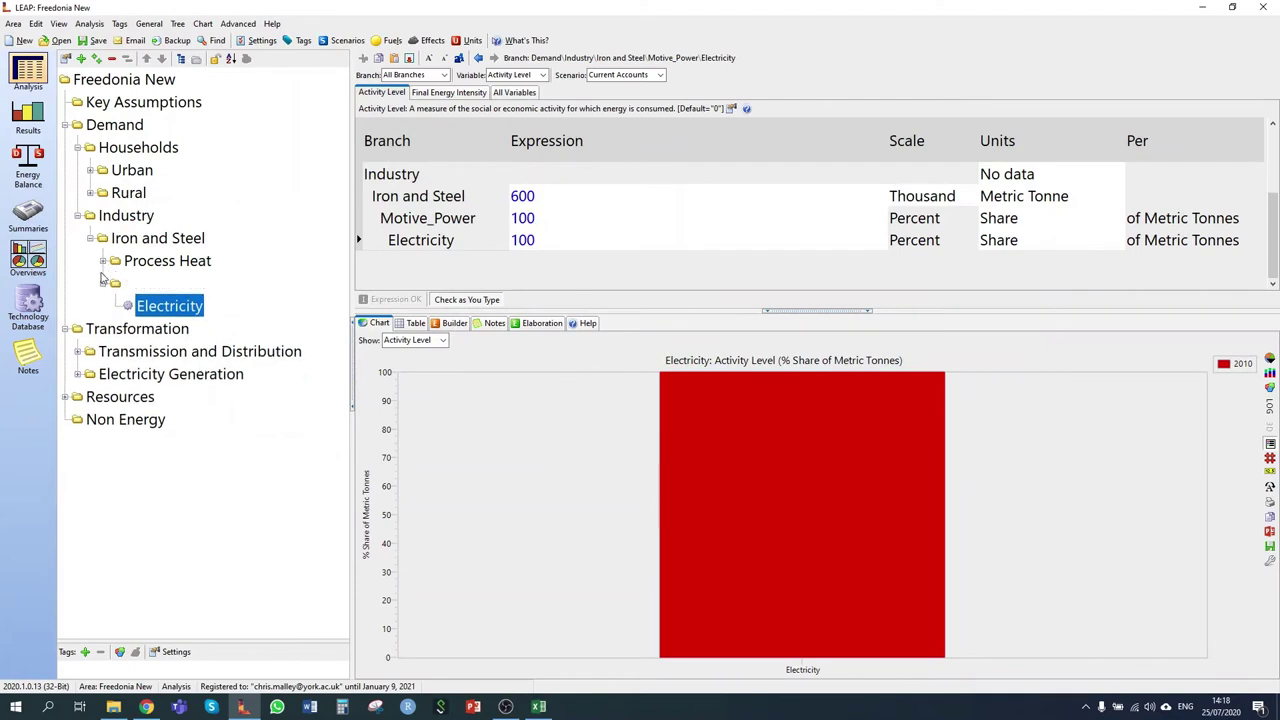
pyautogui.click(102, 283)
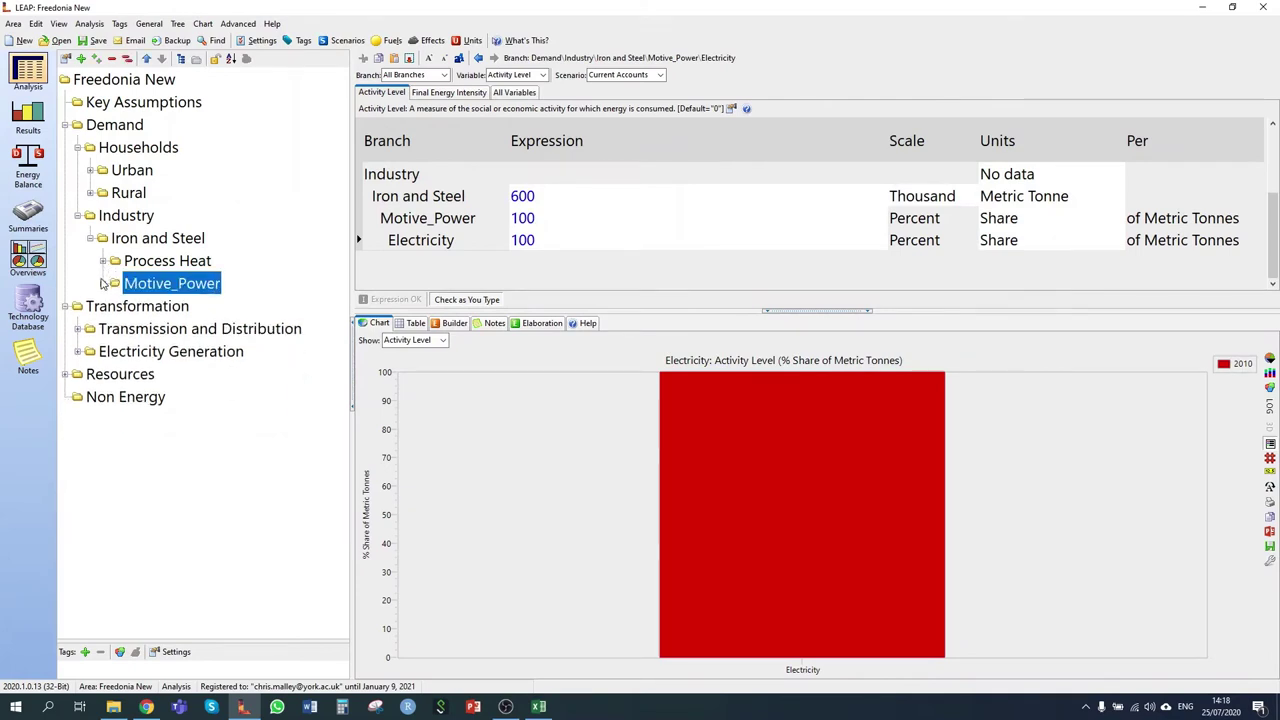
pyautogui.click(158, 238)
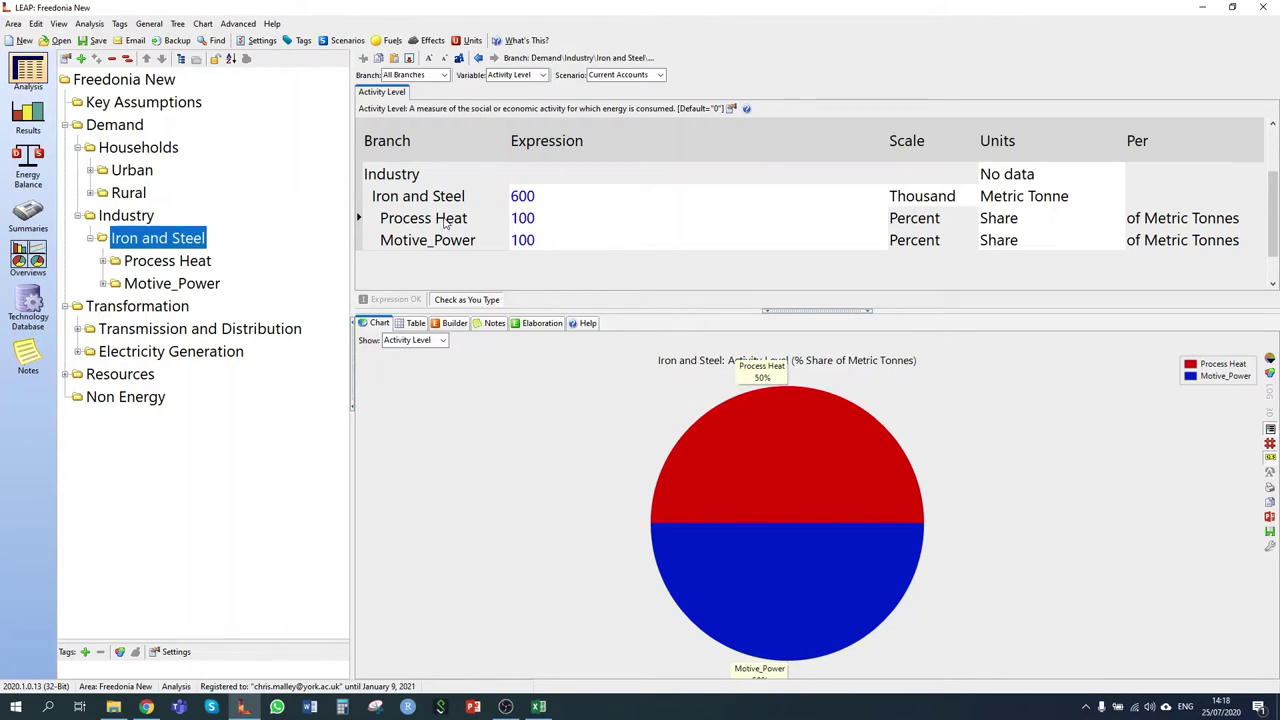
pyautogui.click(1057, 218)
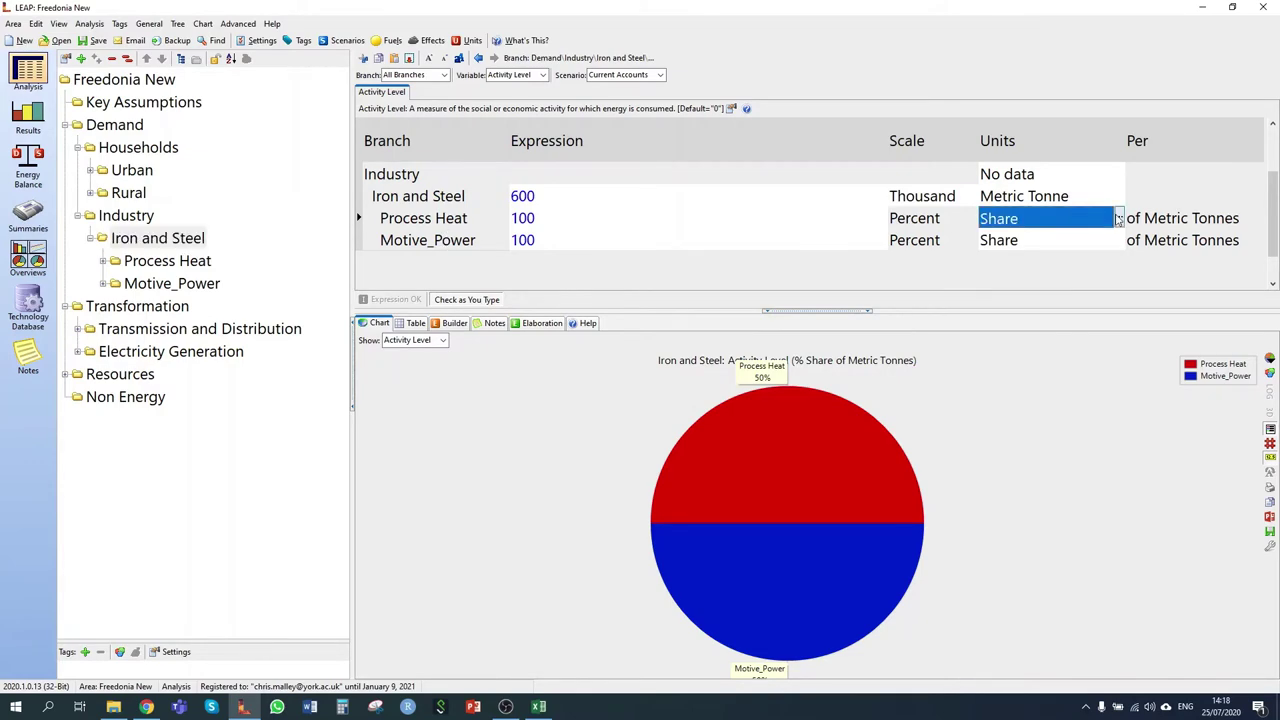
pyautogui.click(1116, 218)
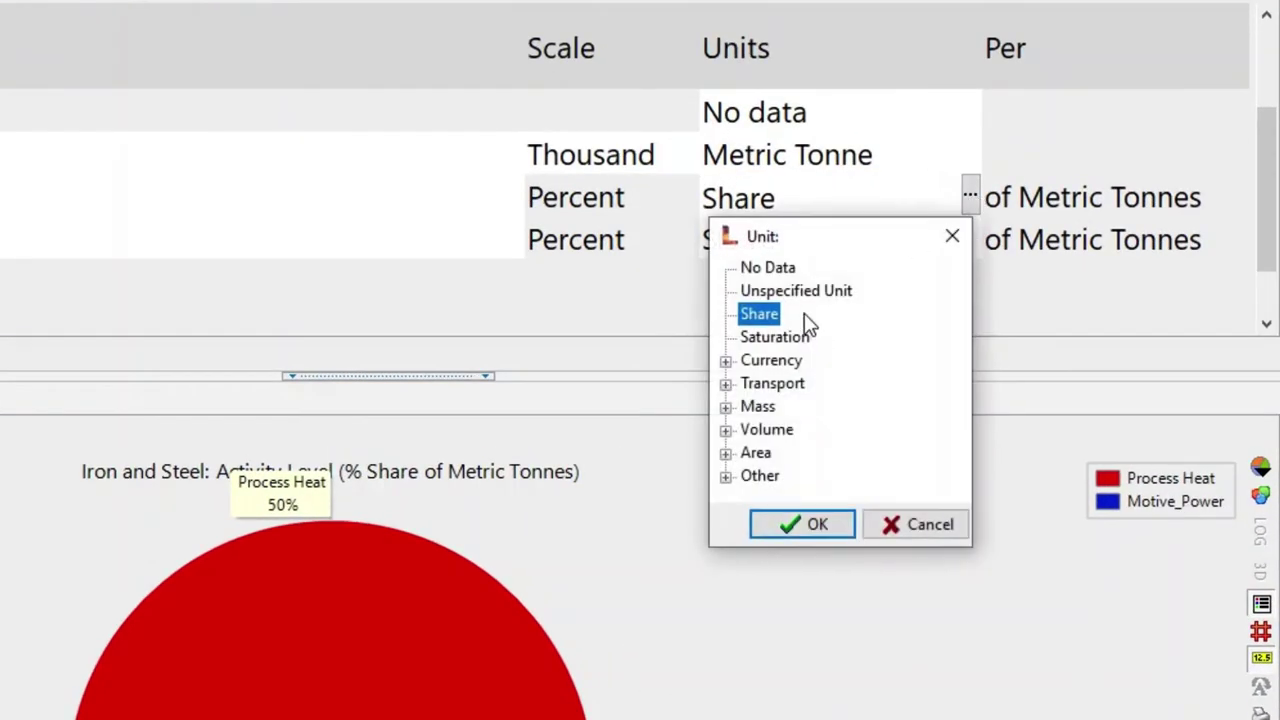
pyautogui.doubleClick(804, 338)
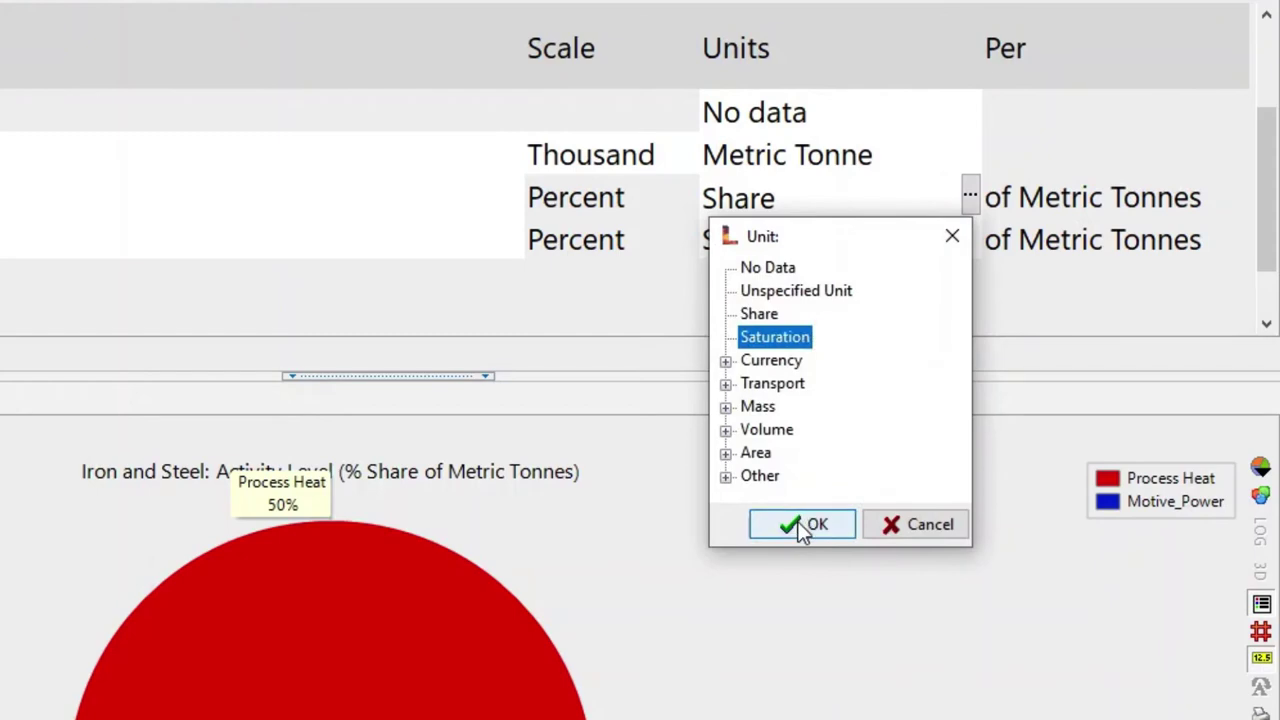
pyautogui.click(870, 240)
pyautogui.click(970, 239)
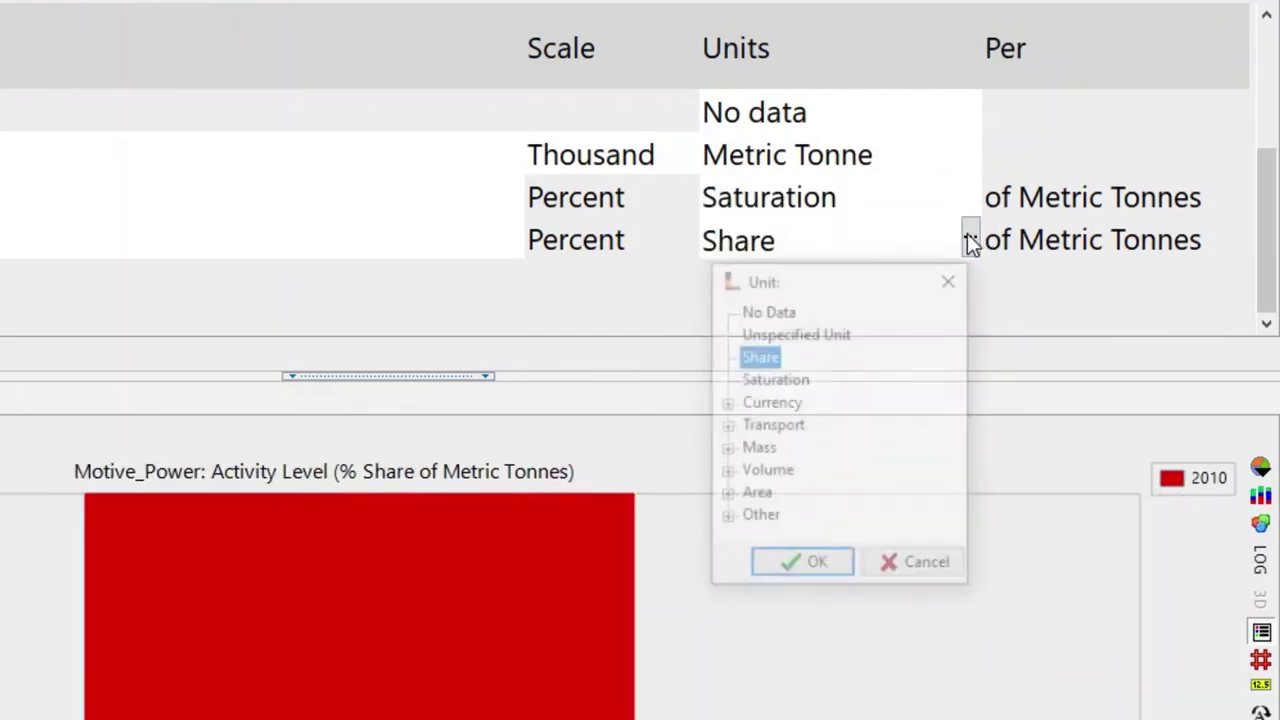
pyautogui.click(805, 379)
pyautogui.click(802, 567)
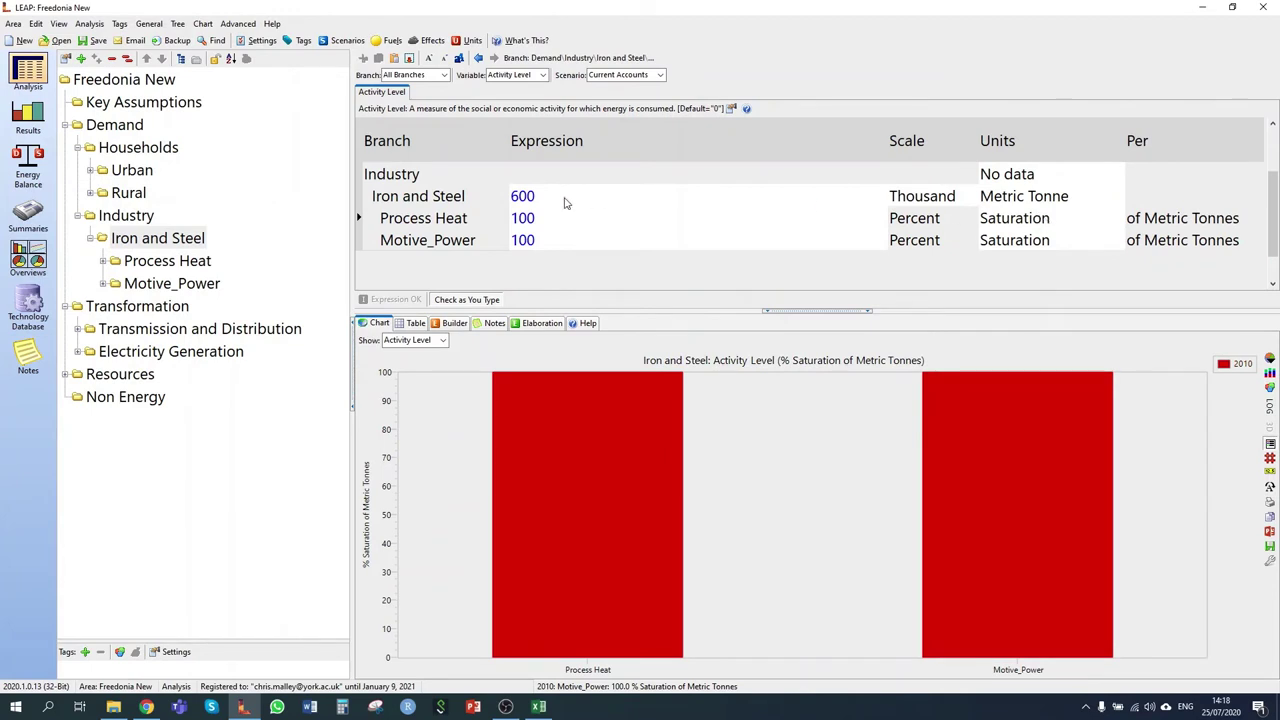
# Set Coal's final energy intensity under Process Heat to 24
pyautogui.doubleClick(168, 262)
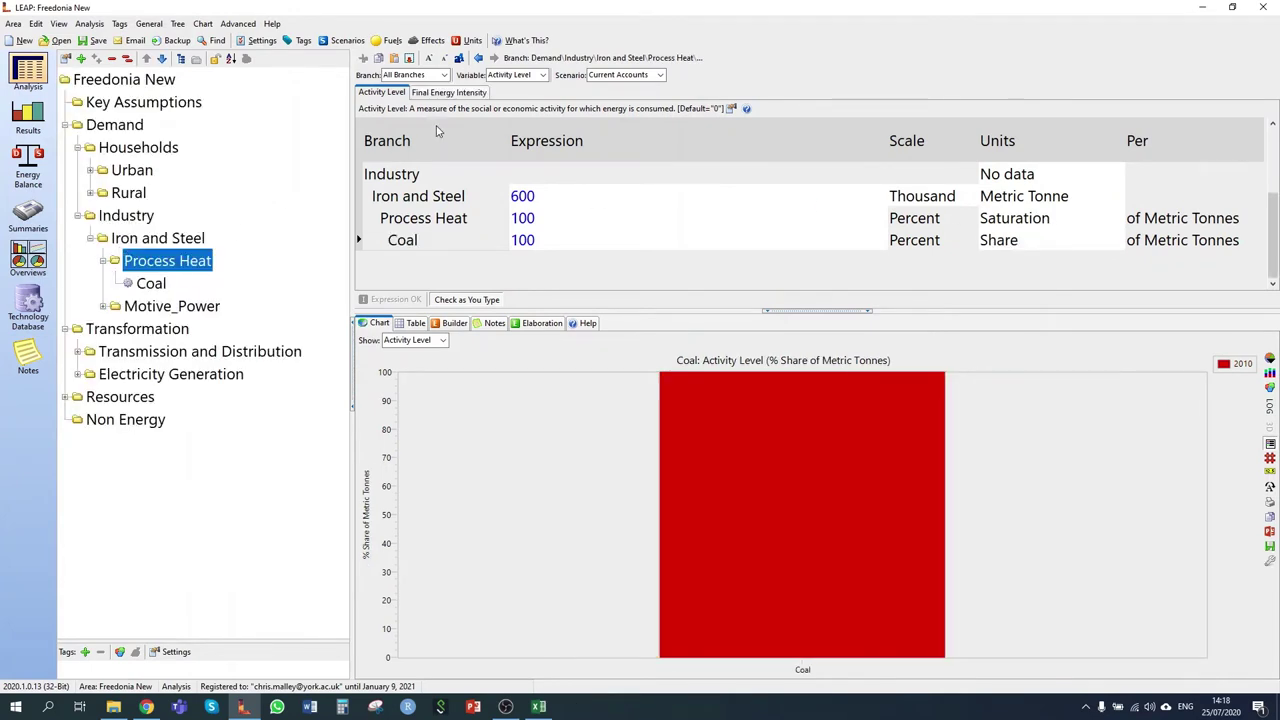
pyautogui.click(459, 93)
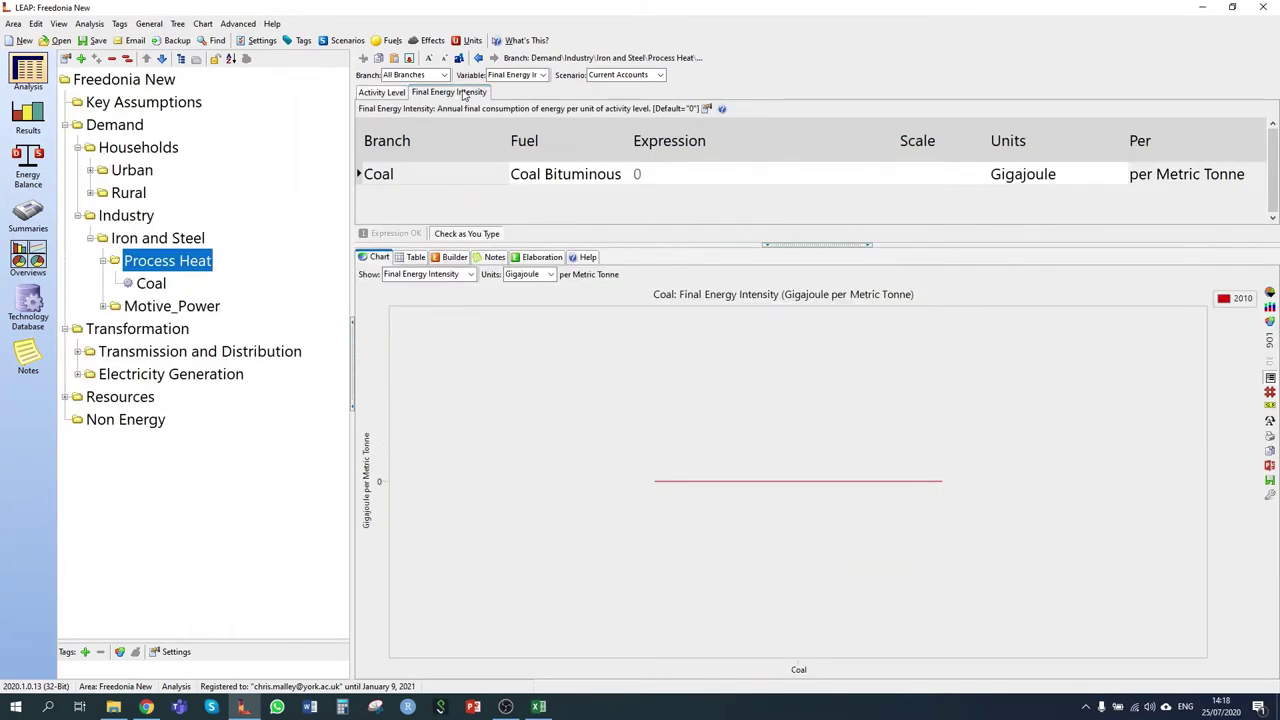
pyautogui.click(667, 180)
pyautogui.write('24')
pyautogui.press('Tab')
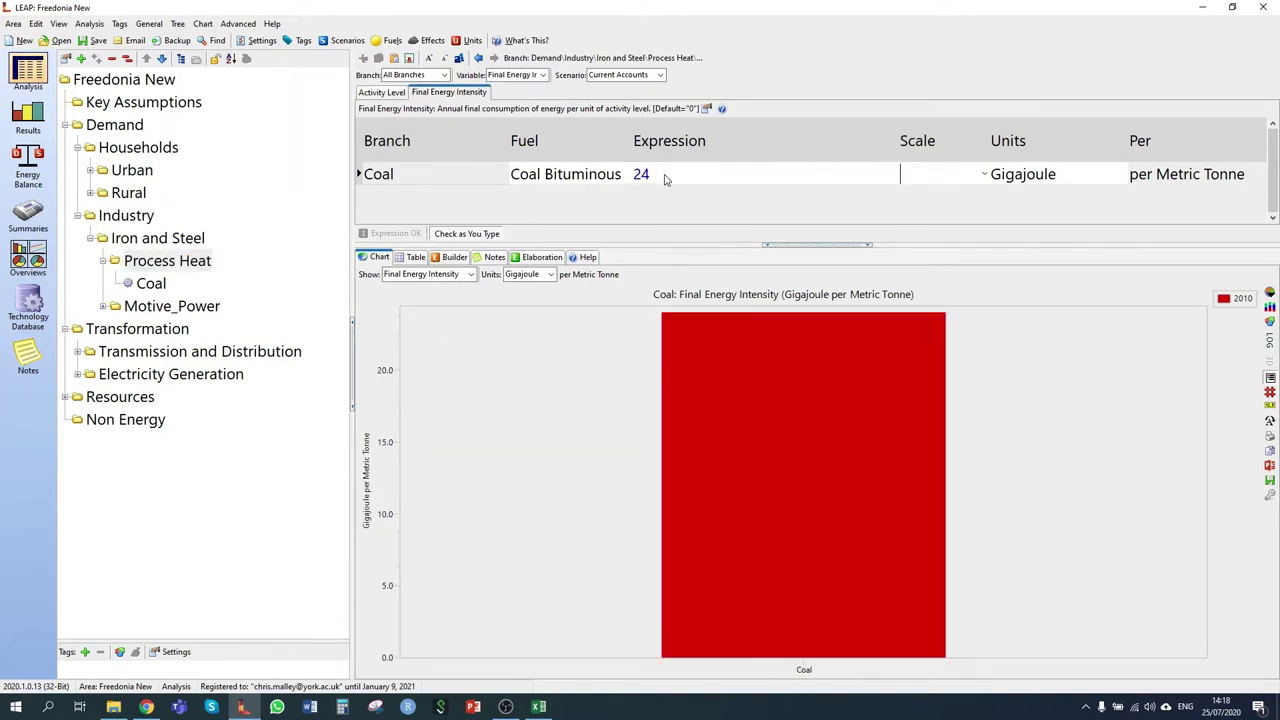
# Set Electricity's final energy intensity under Motive_Power to 2.5, then collapse the Iron and Steel tree
pyautogui.click(168, 307)
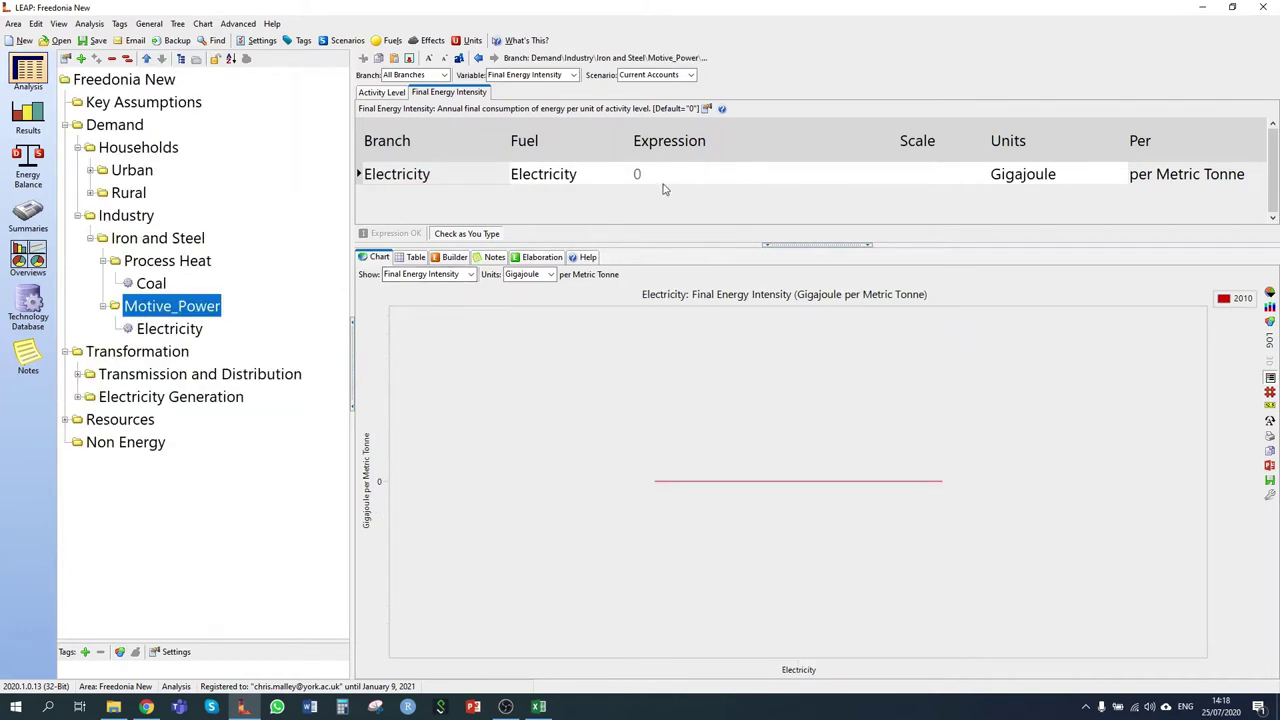
pyautogui.click(657, 176)
pyautogui.write('2.5')
pyautogui.press('Return')
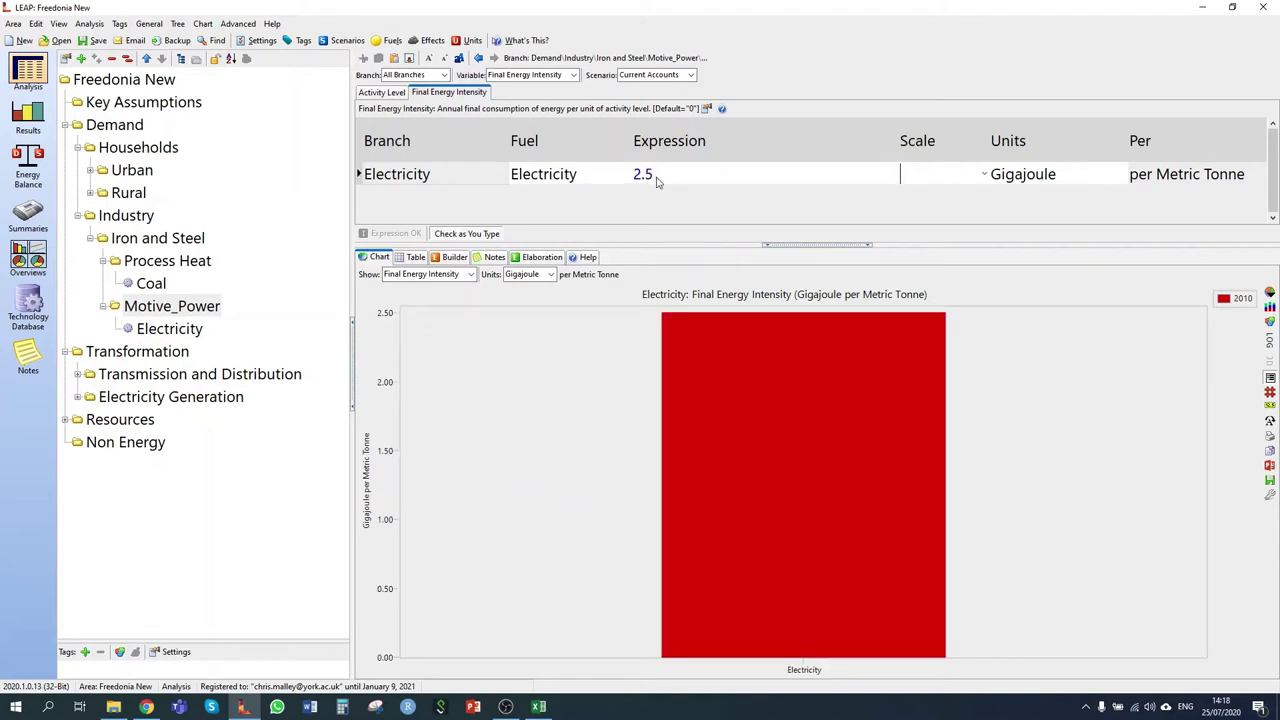
pyautogui.click(102, 260)
pyautogui.click(102, 284)
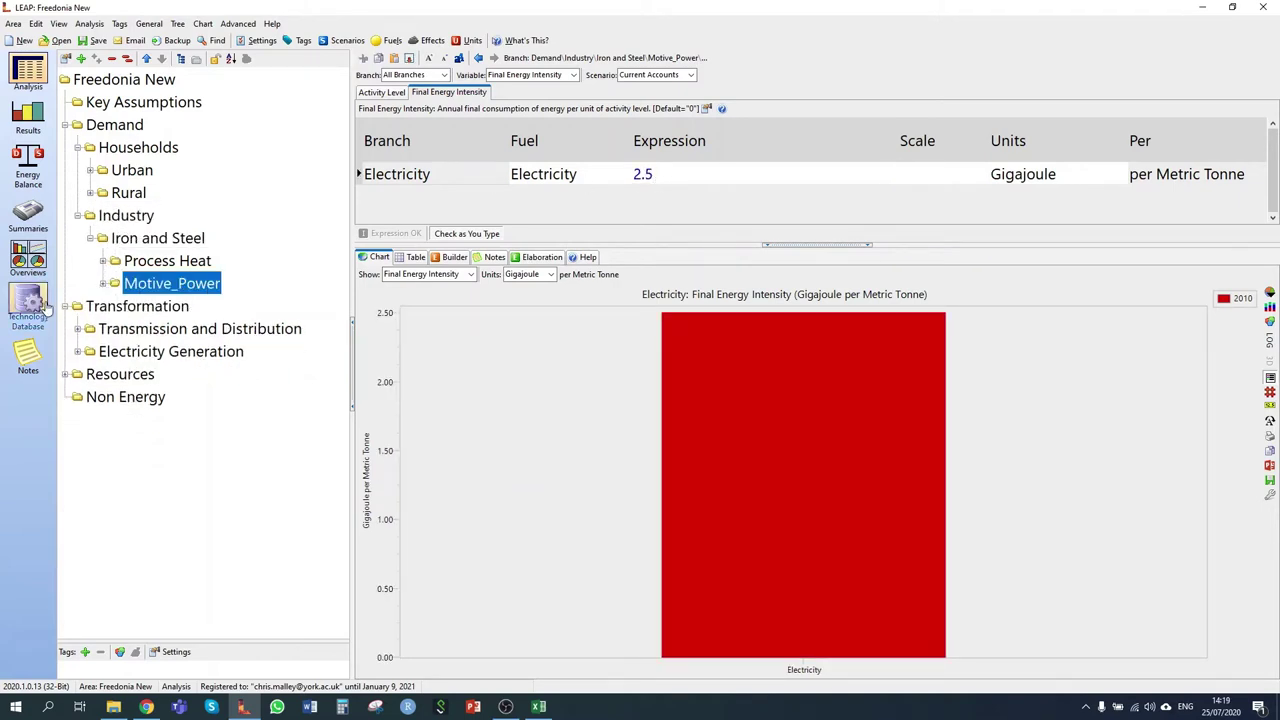
pyautogui.click(90, 238)
# Add a Pulp and Paper subsector under Industry
pyautogui.rightClick(124, 216)
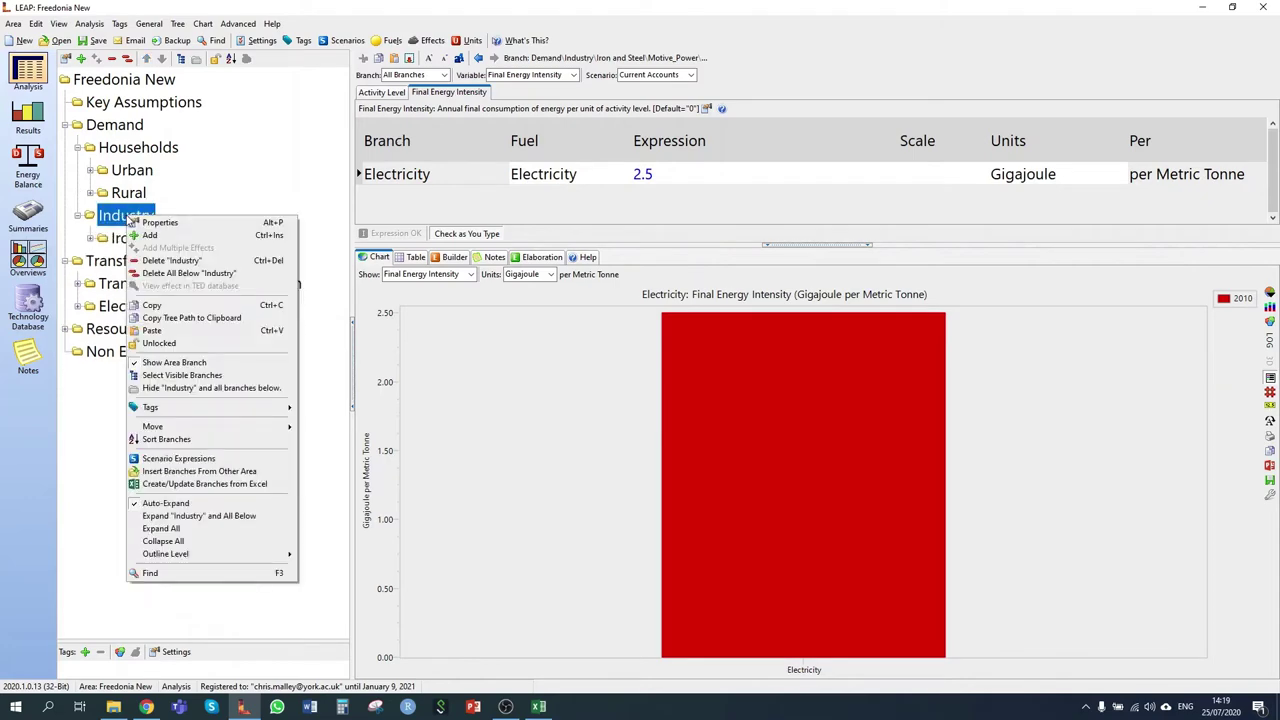
pyautogui.press('Escape')
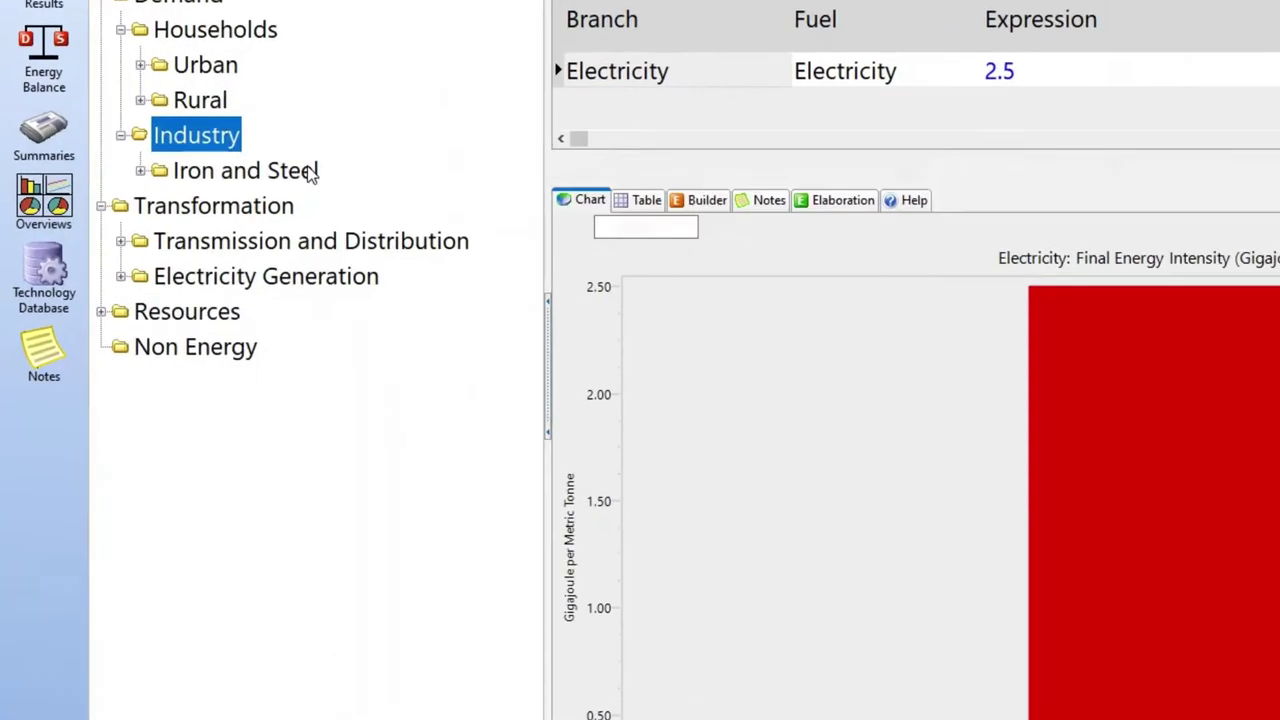
pyautogui.press('Insert')
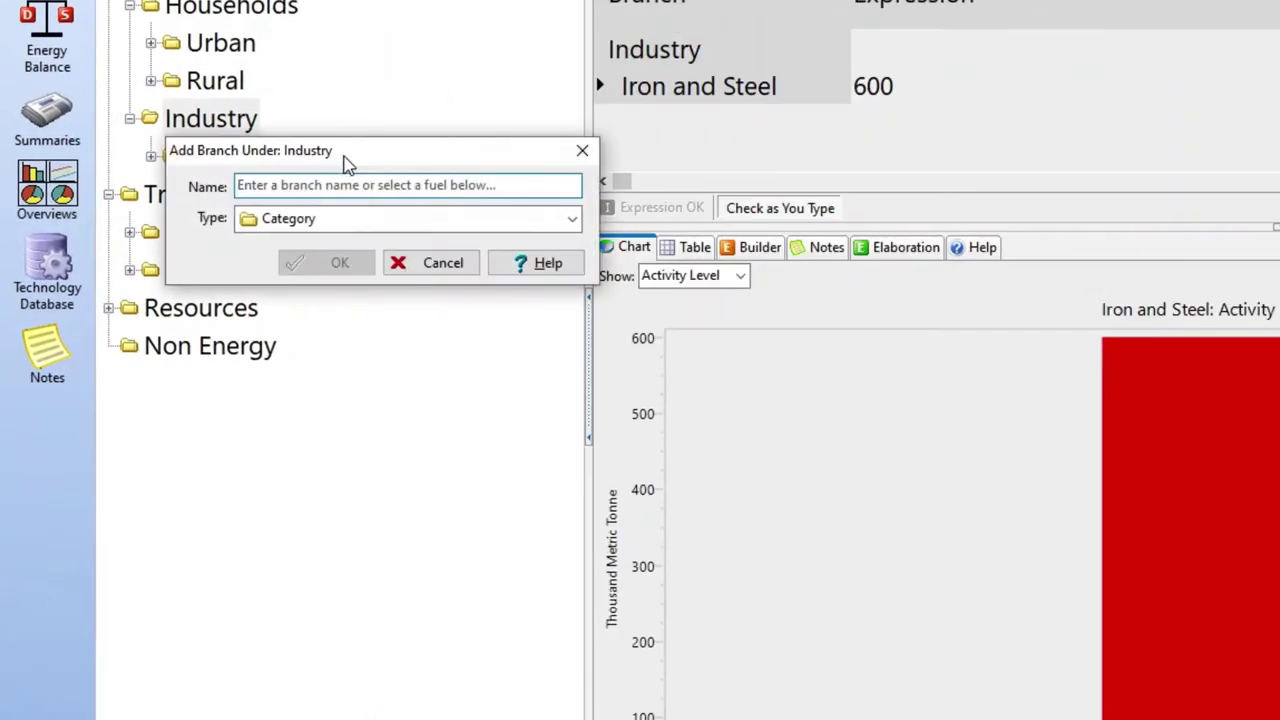
pyautogui.write('Pulp and Paper')
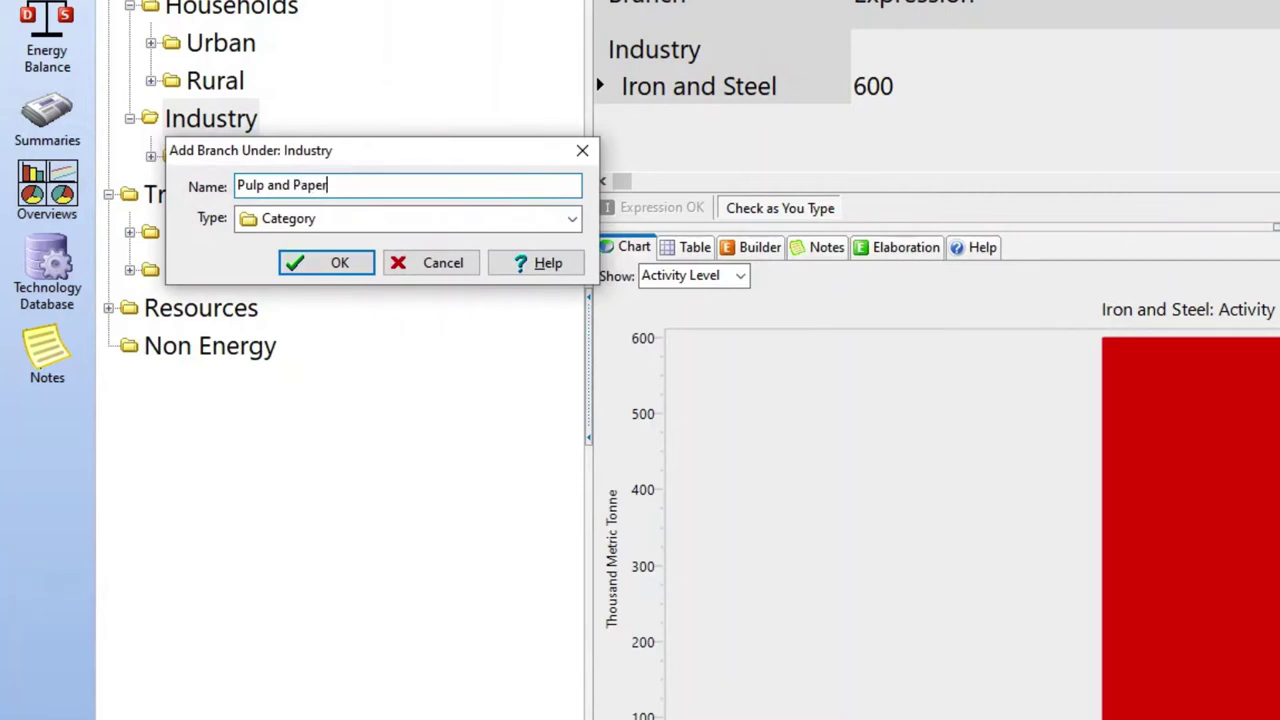
pyautogui.press('Return')
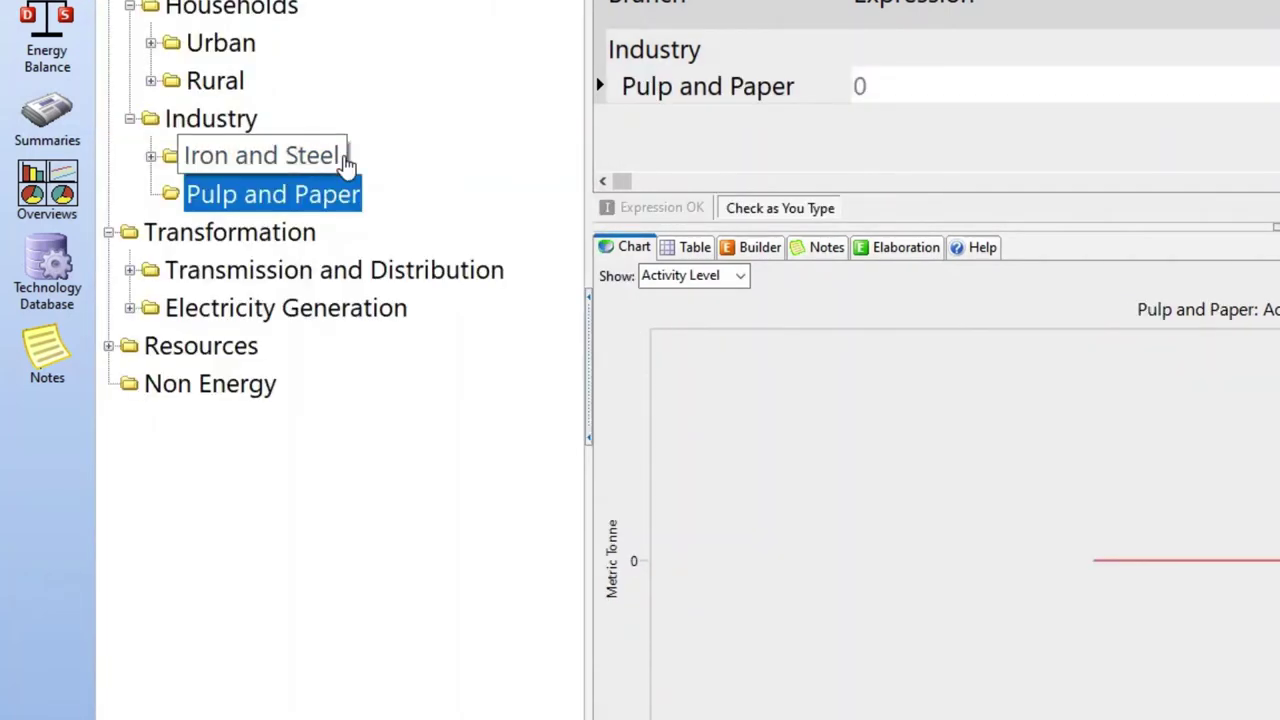
# Add Process Heat and Motive_Power end-use branches under Pulp and Paper
pyautogui.rightClick(318, 190)
pyautogui.click(357, 218)
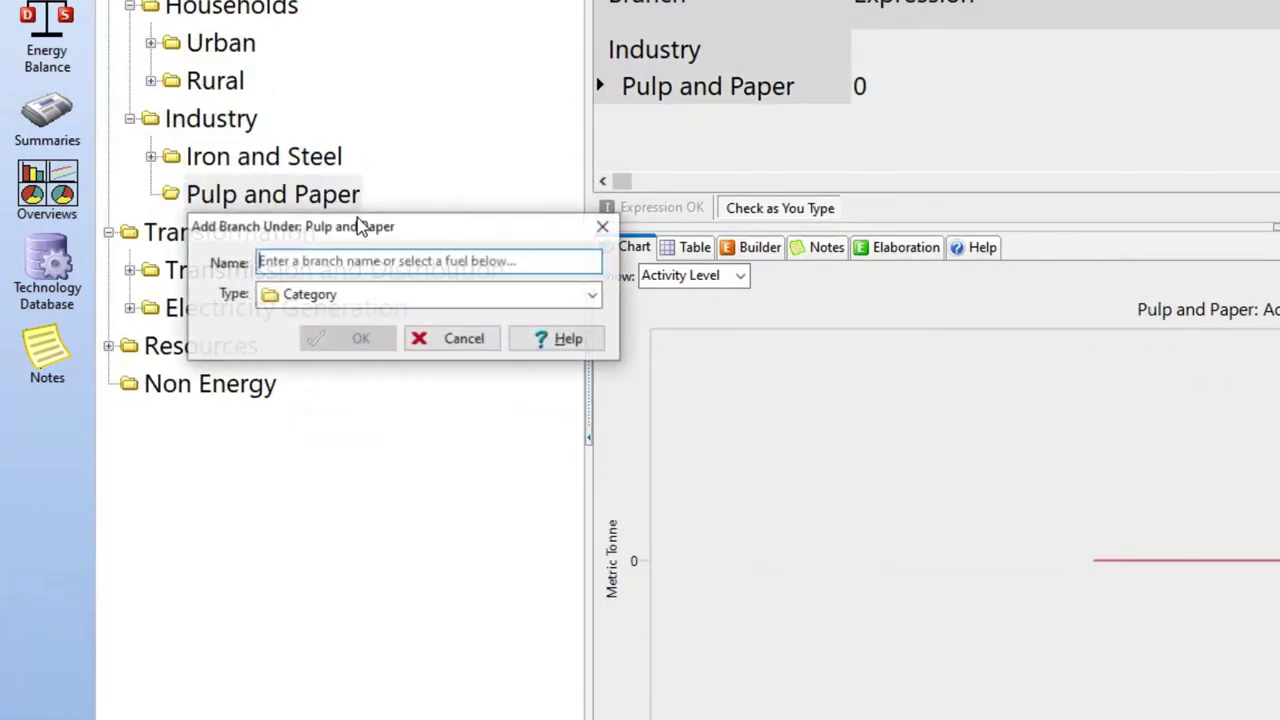
pyautogui.write('Process Heat')
pyautogui.press('Return')
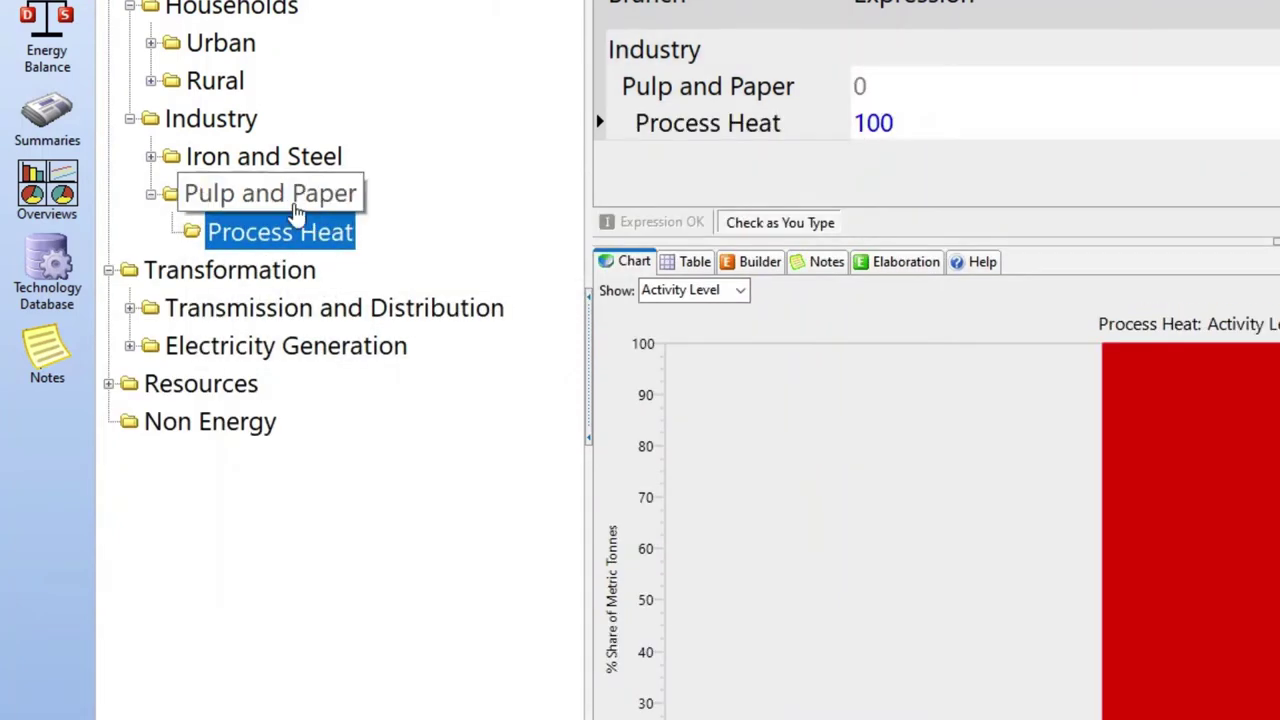
pyautogui.rightClick(297, 210)
pyautogui.click(340, 234)
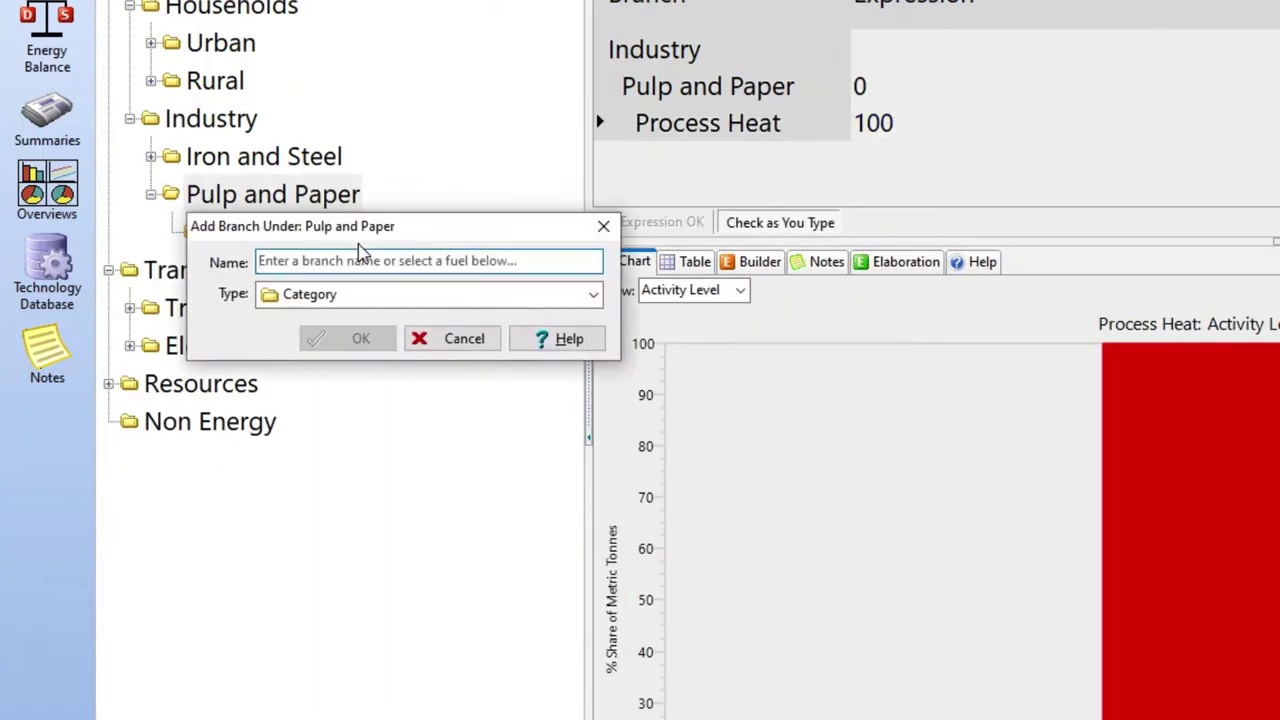
pyautogui.write('Motive_Power')
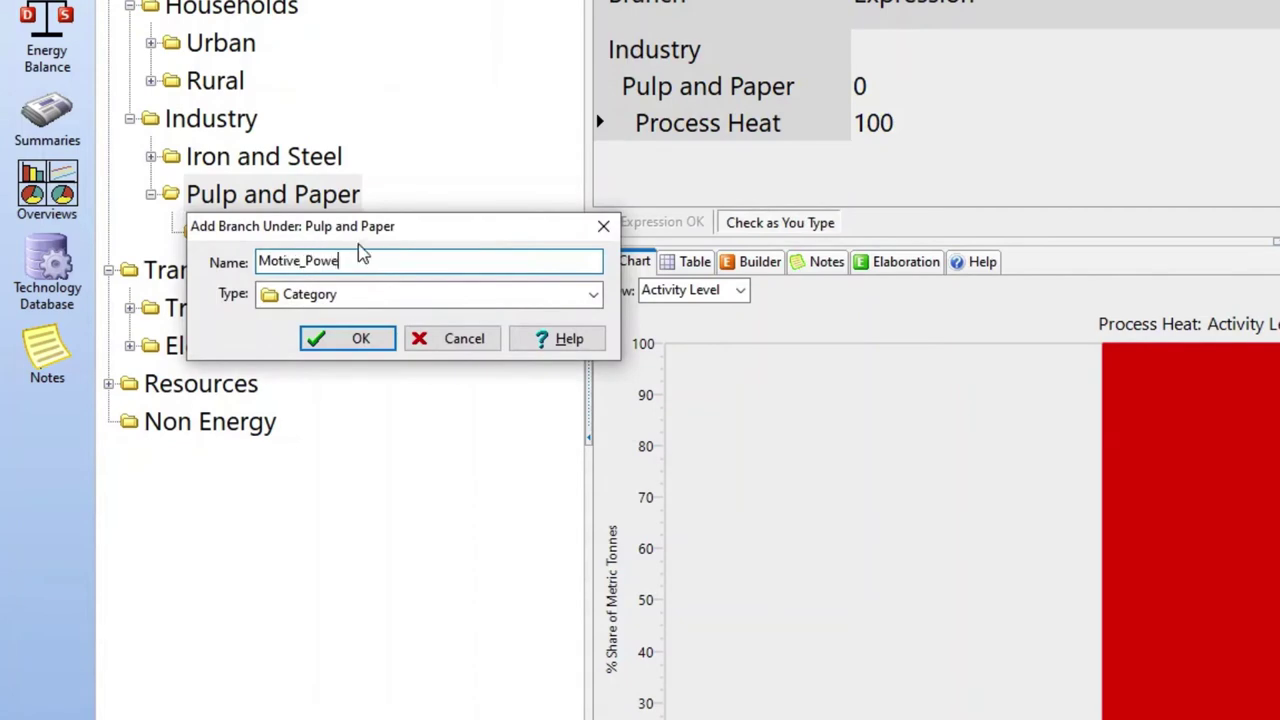
pyautogui.press('Return')
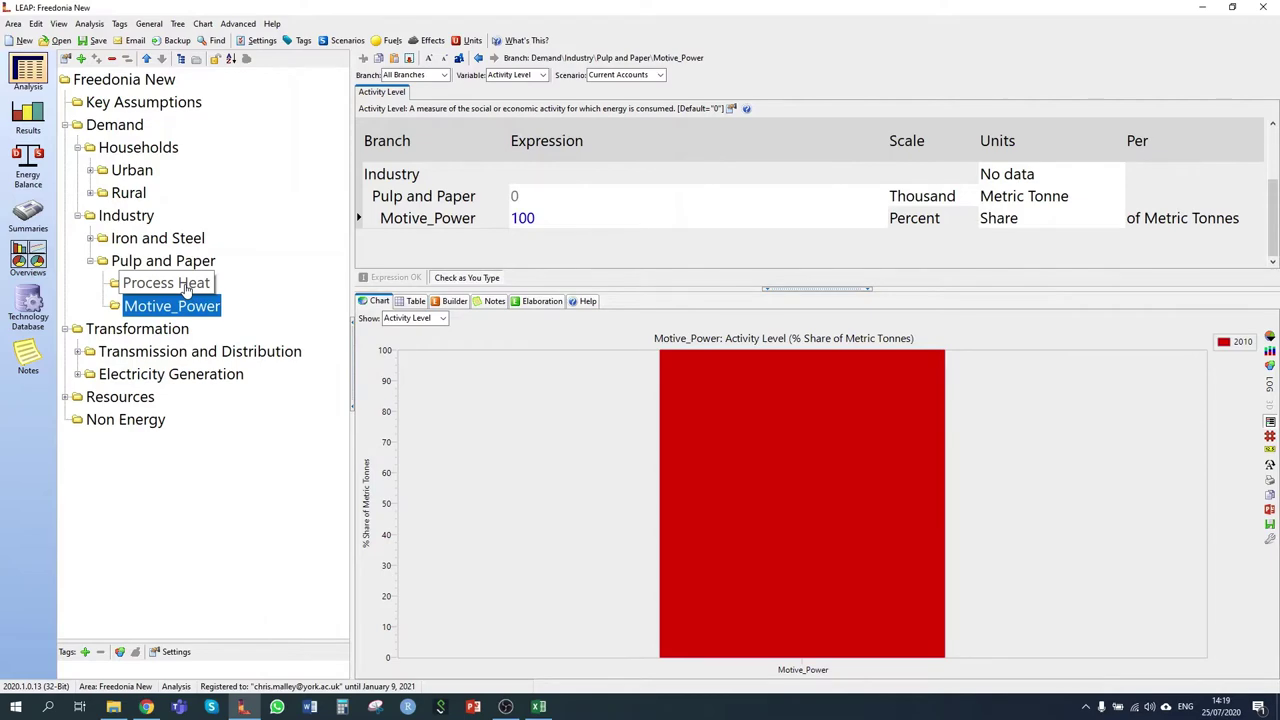
pyautogui.rightClick(187, 287)
# Add a Wood Fired Boilers energy-intensity technology fuelled by Wood under Process Heat
pyautogui.click(218, 305)
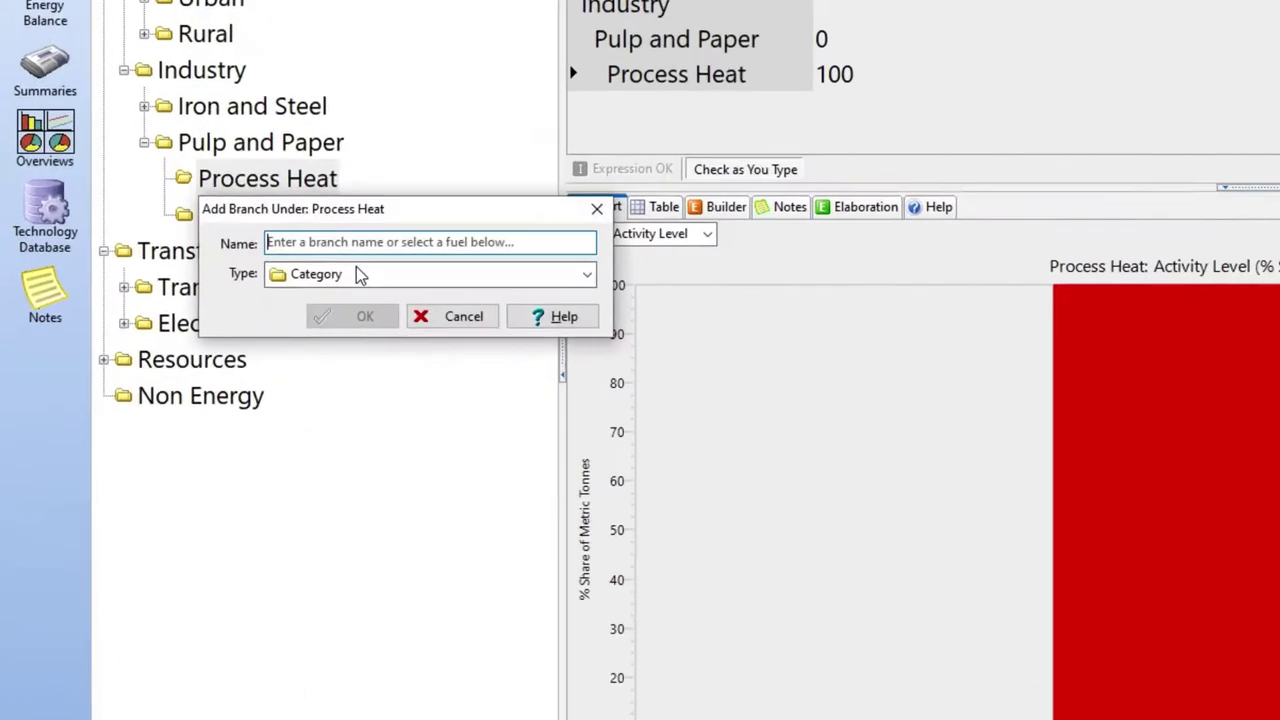
pyautogui.click(360, 276)
pyautogui.click(357, 331)
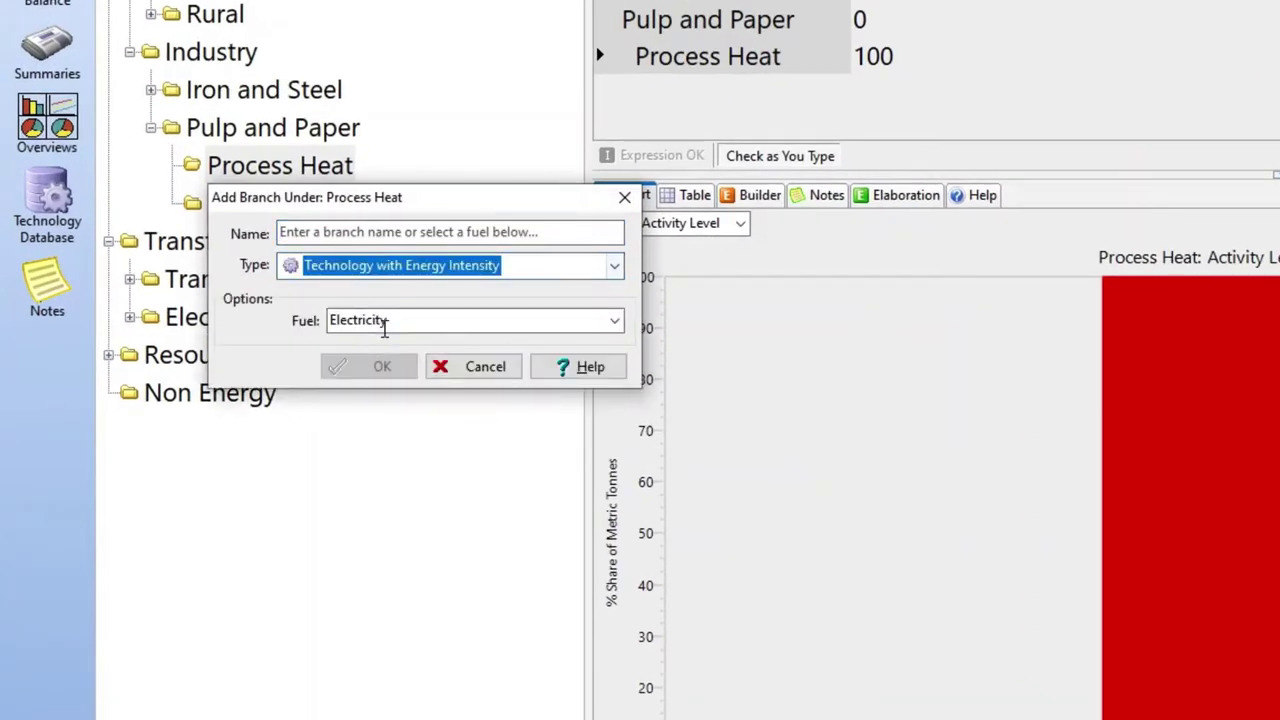
pyautogui.click(374, 326)
pyautogui.write('wood')
pyautogui.press('Return')
pyautogui.click(375, 230)
pyautogui.write('-fired')
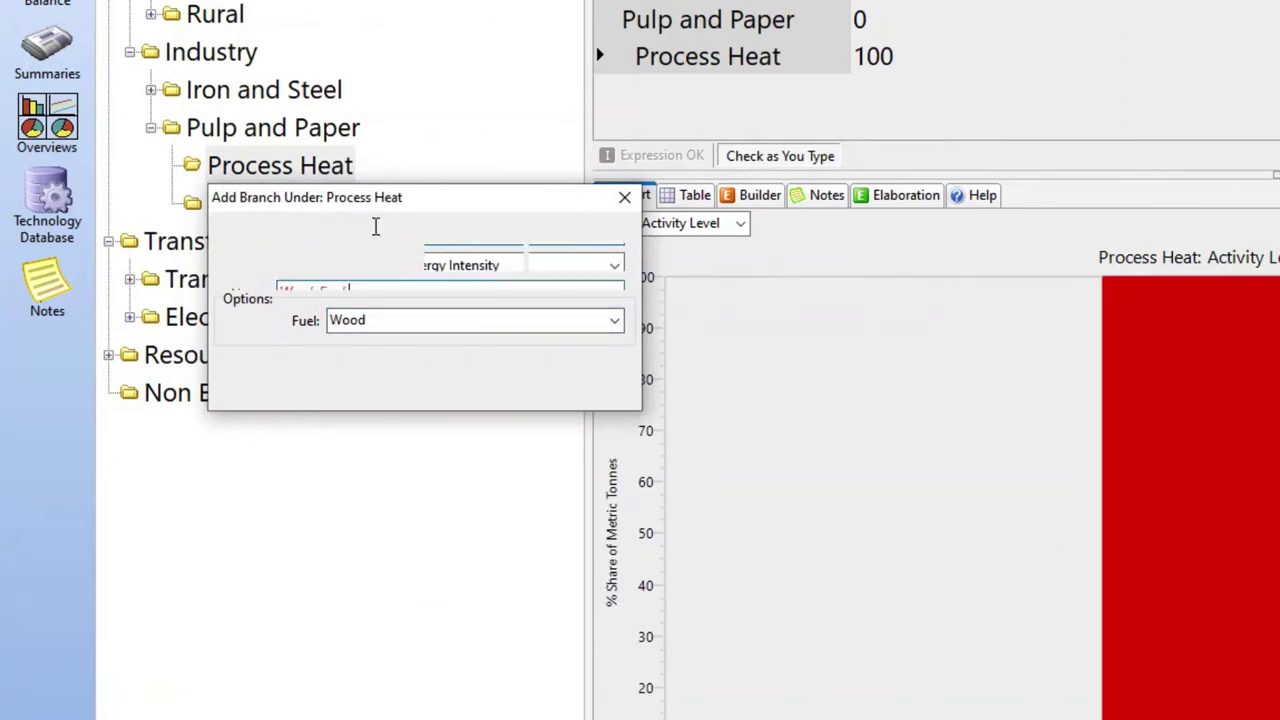
pyautogui.press('BackSpace')
pyautogui.press('BackSpace')
pyautogui.press('BackSpace')
pyautogui.press('BackSpace')
pyautogui.press('BackSpace')
pyautogui.press('BackSpace')
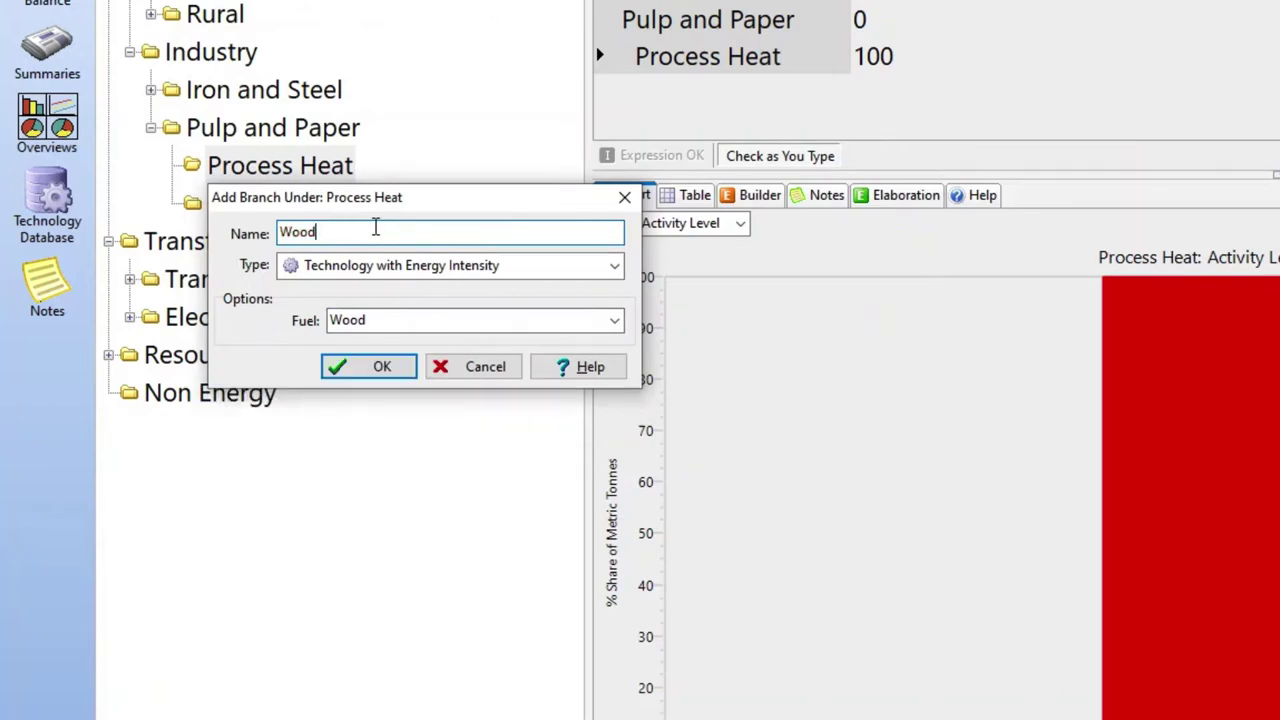
pyautogui.write('Fired Boilers')
pyautogui.press('Return')
# Add an Electricity energy-intensity technology under Motive_Power
pyautogui.rightClick(300, 240)
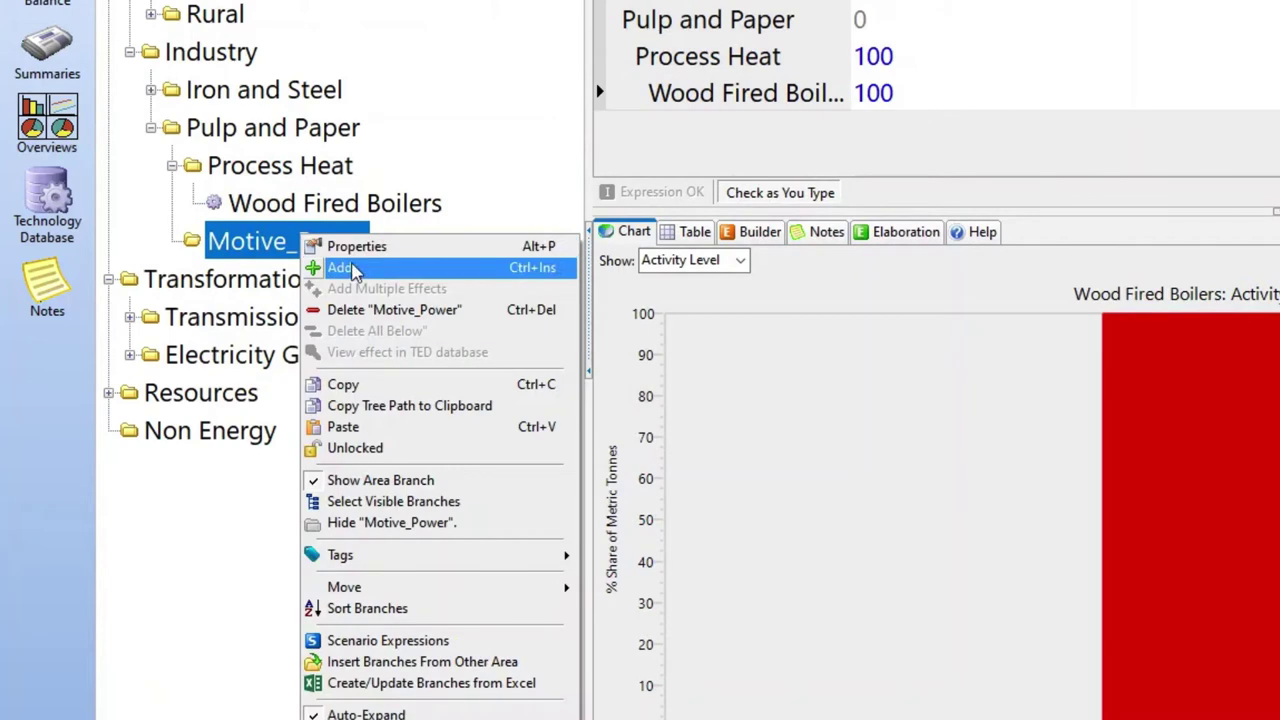
pyautogui.click(357, 268)
pyautogui.click(365, 340)
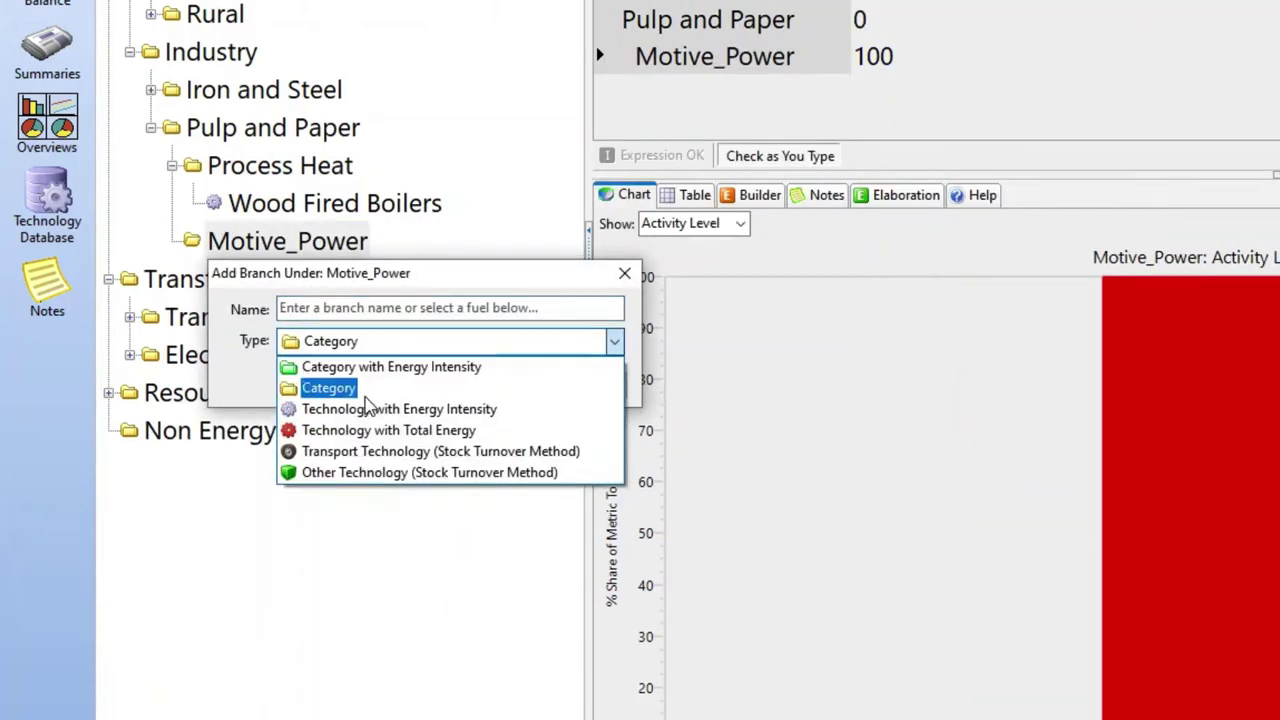
pyautogui.click(368, 406)
pyautogui.click(363, 308)
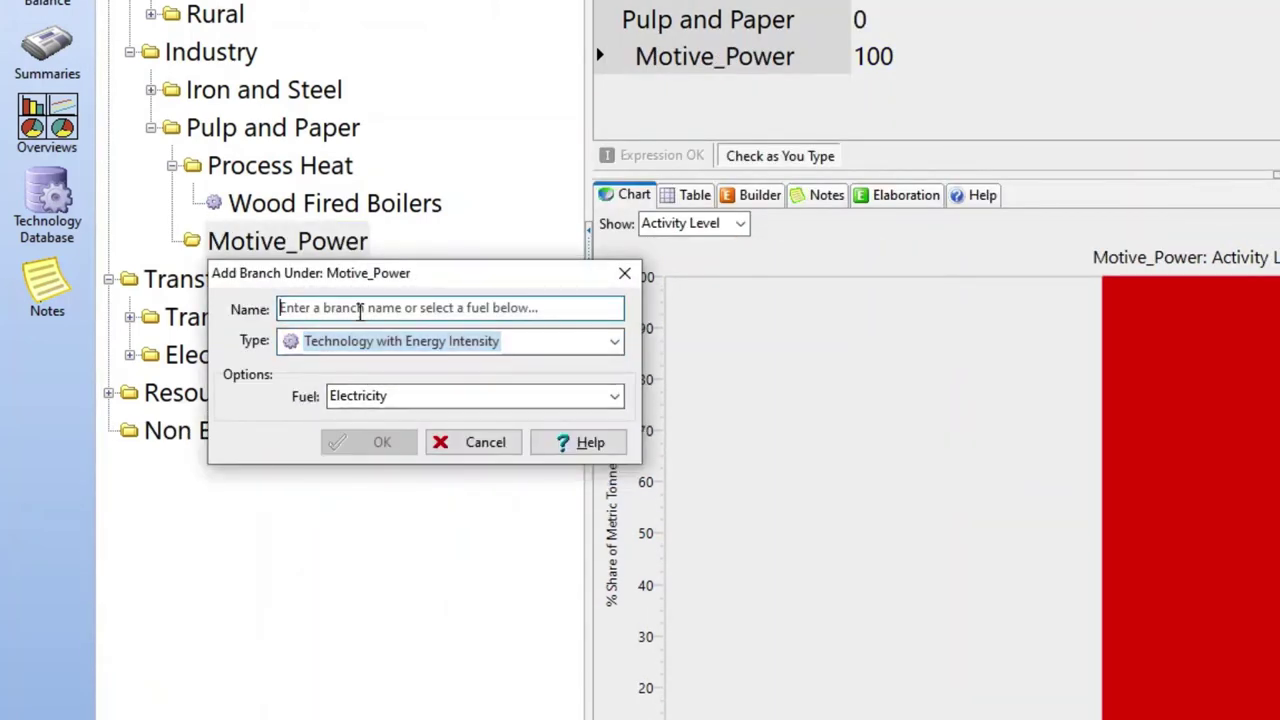
pyautogui.write('Electricity')
pyautogui.press('Return')
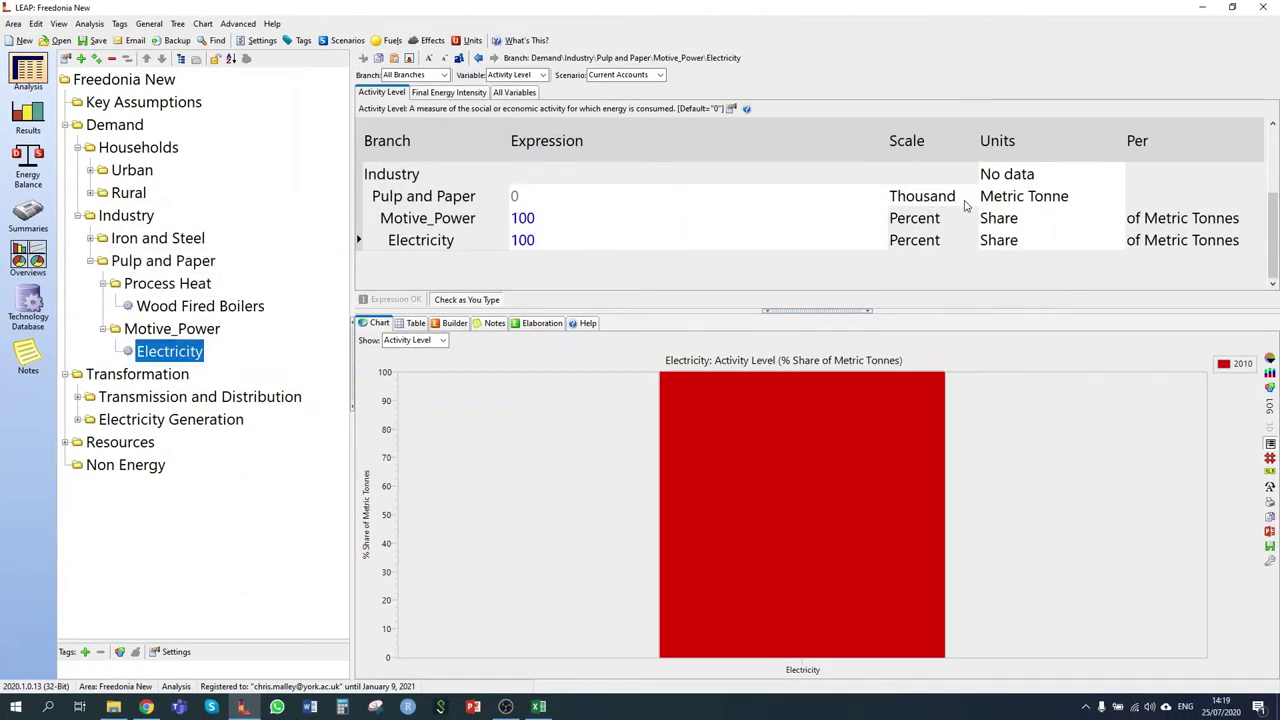
# Set the Pulp and Paper activity level to 400
pyautogui.click(510, 198)
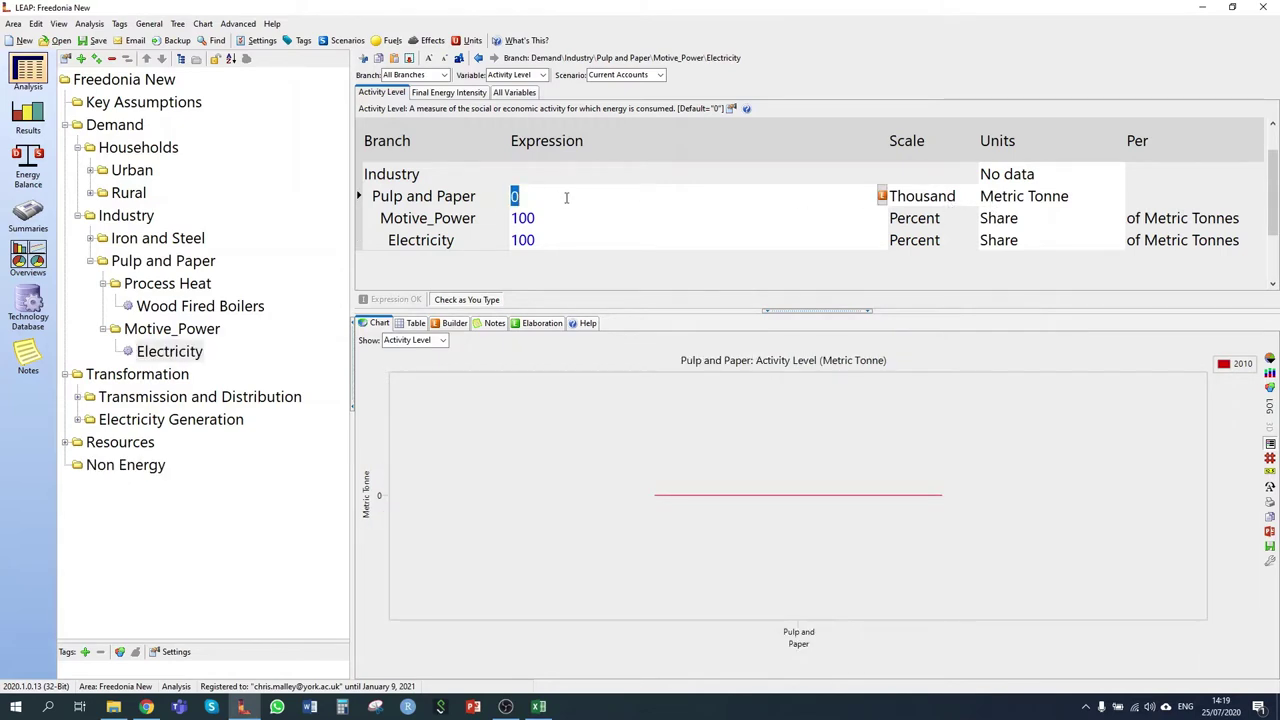
pyautogui.write('400')
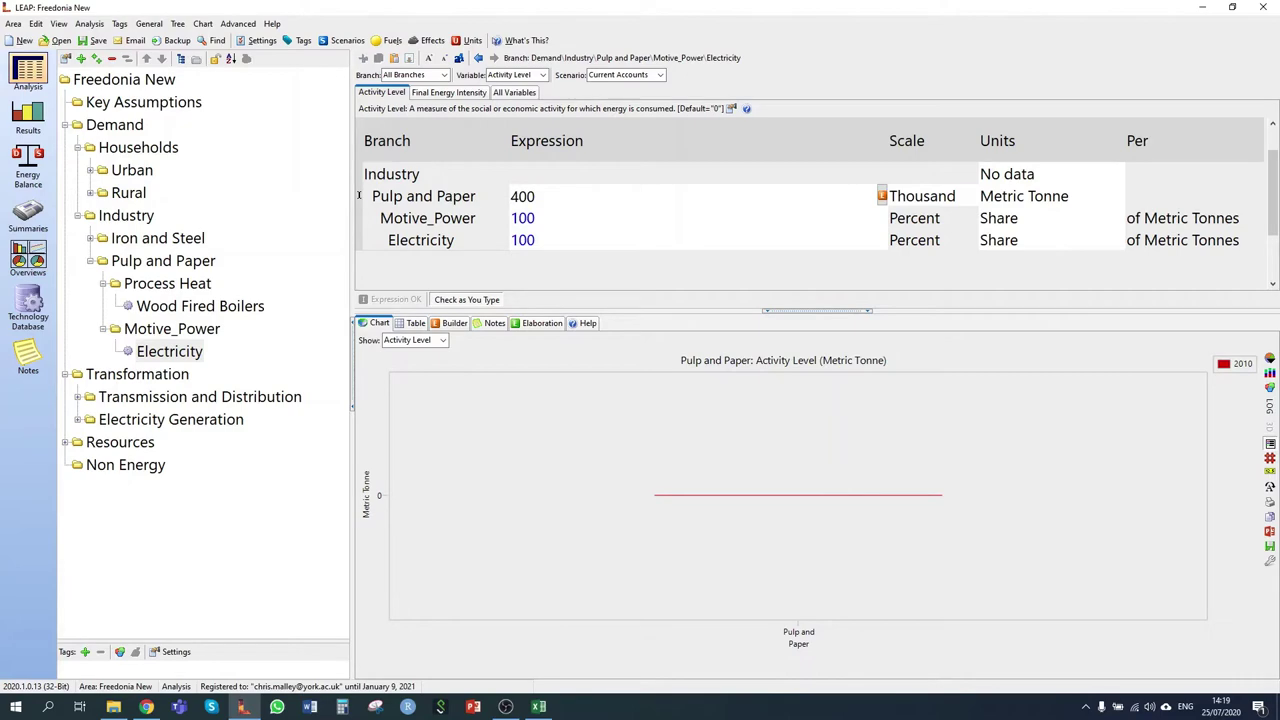
pyautogui.press('Tab')
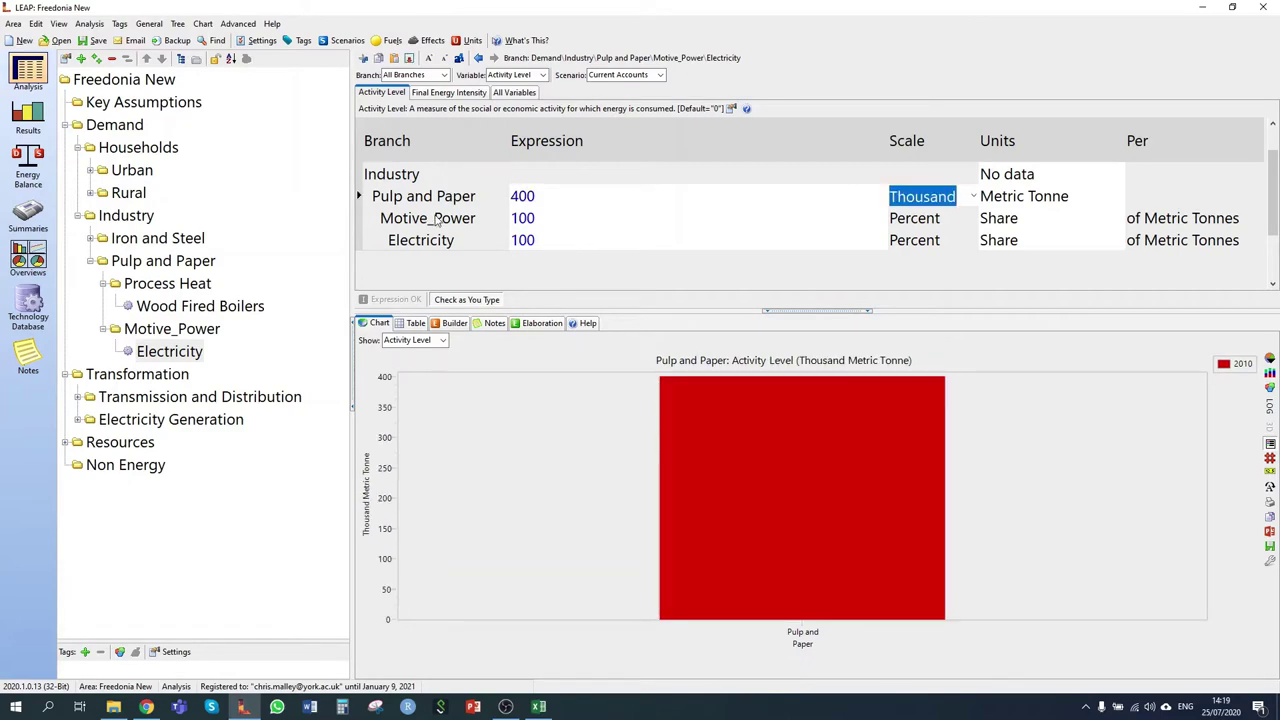
# Change Motive_Power and Process Heat units under Pulp and Paper to Saturation
pyautogui.click(1041, 218)
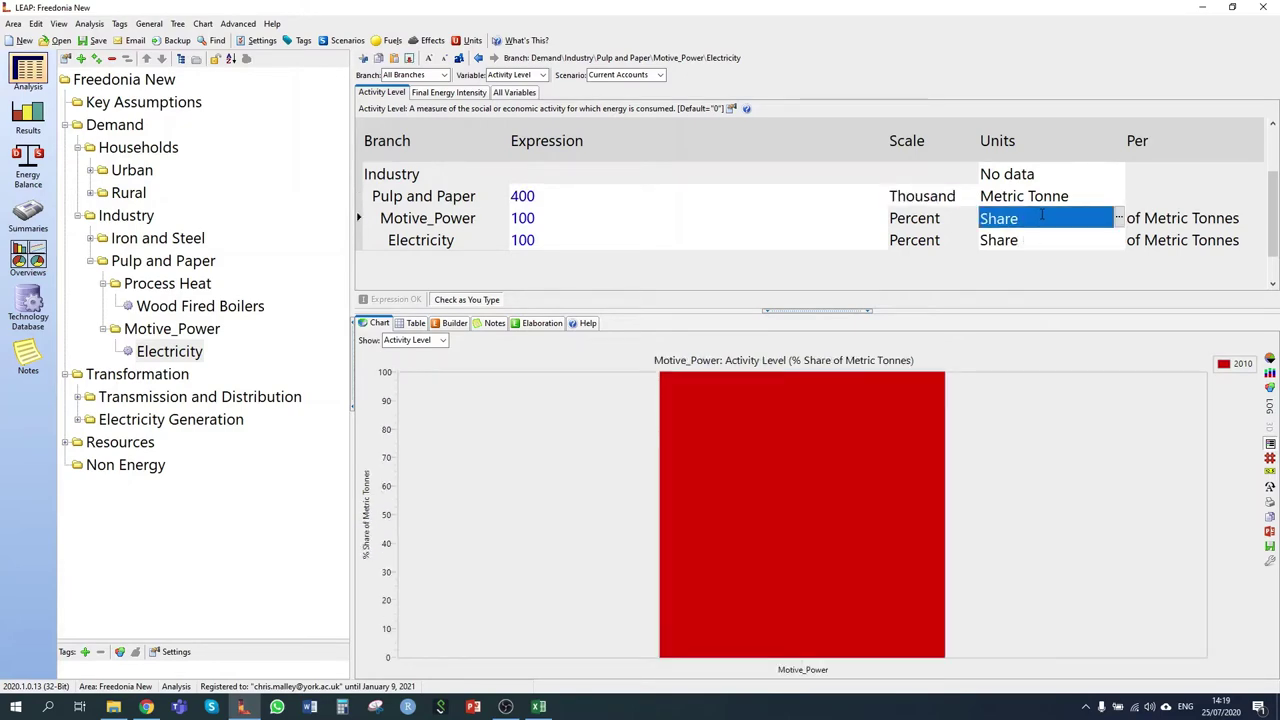
pyautogui.click(1119, 218)
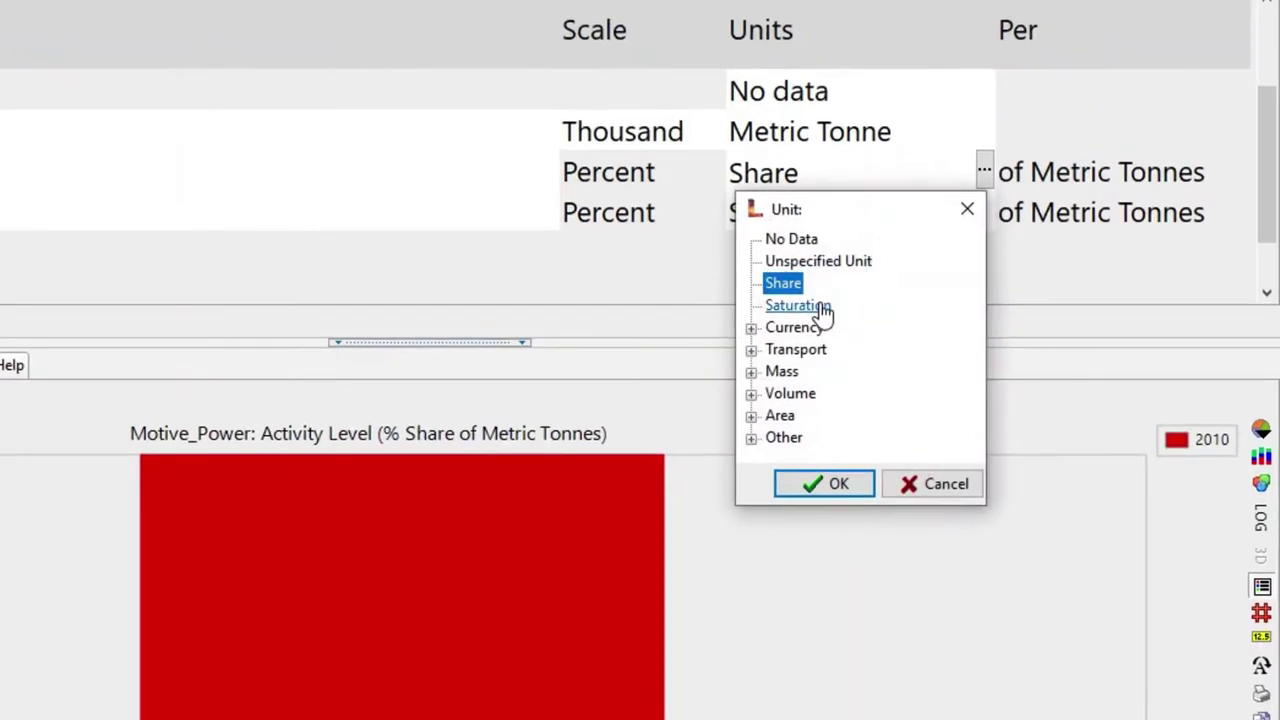
pyautogui.click(1024, 292)
pyautogui.click(850, 482)
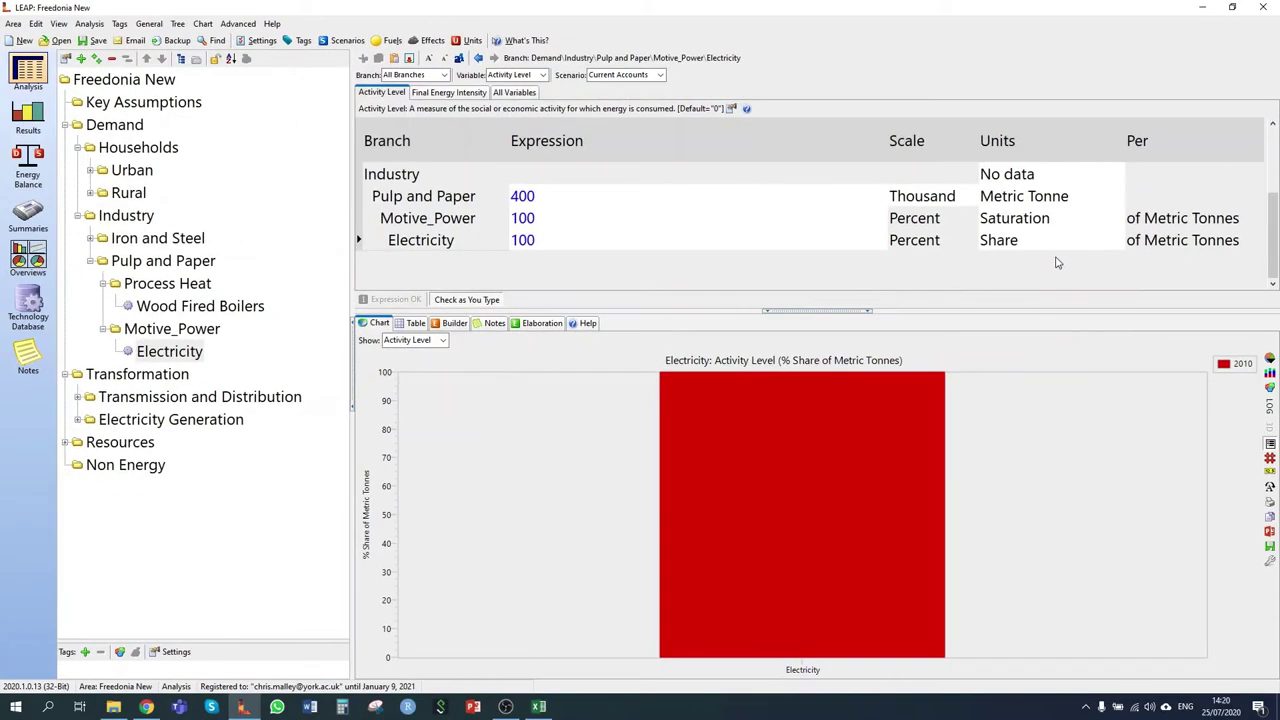
pyautogui.click(205, 283)
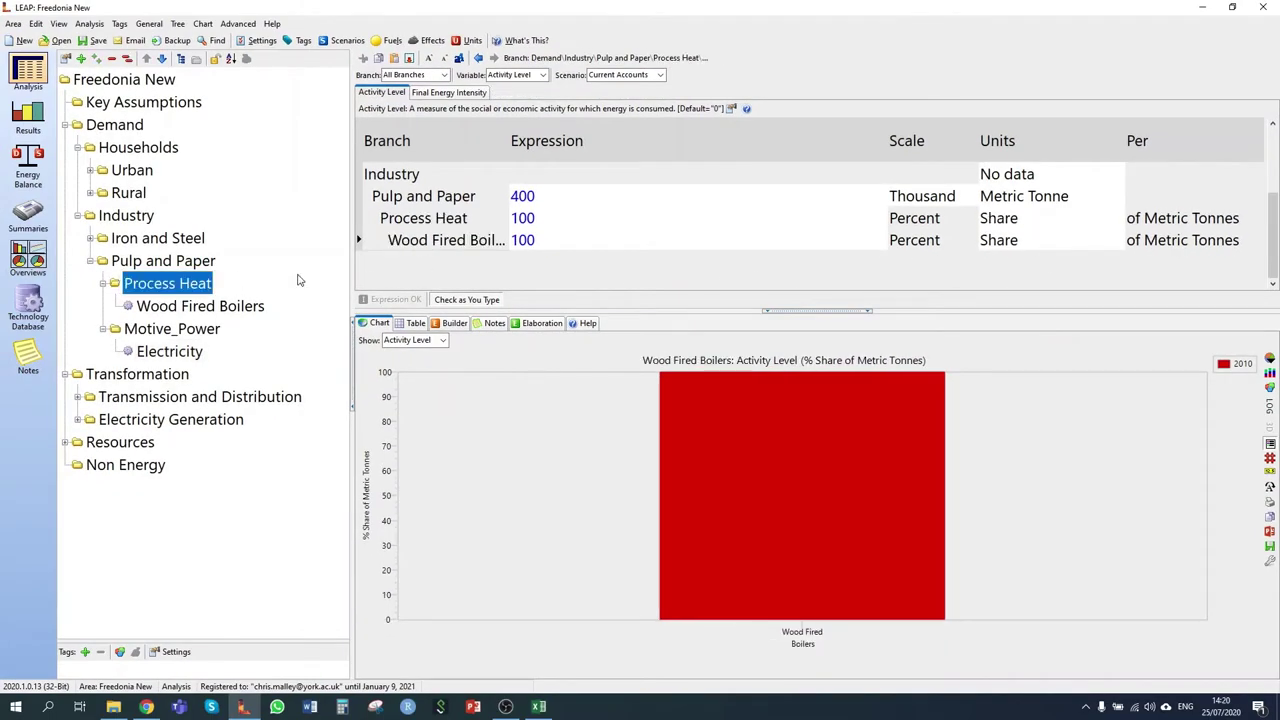
pyautogui.click(163, 260)
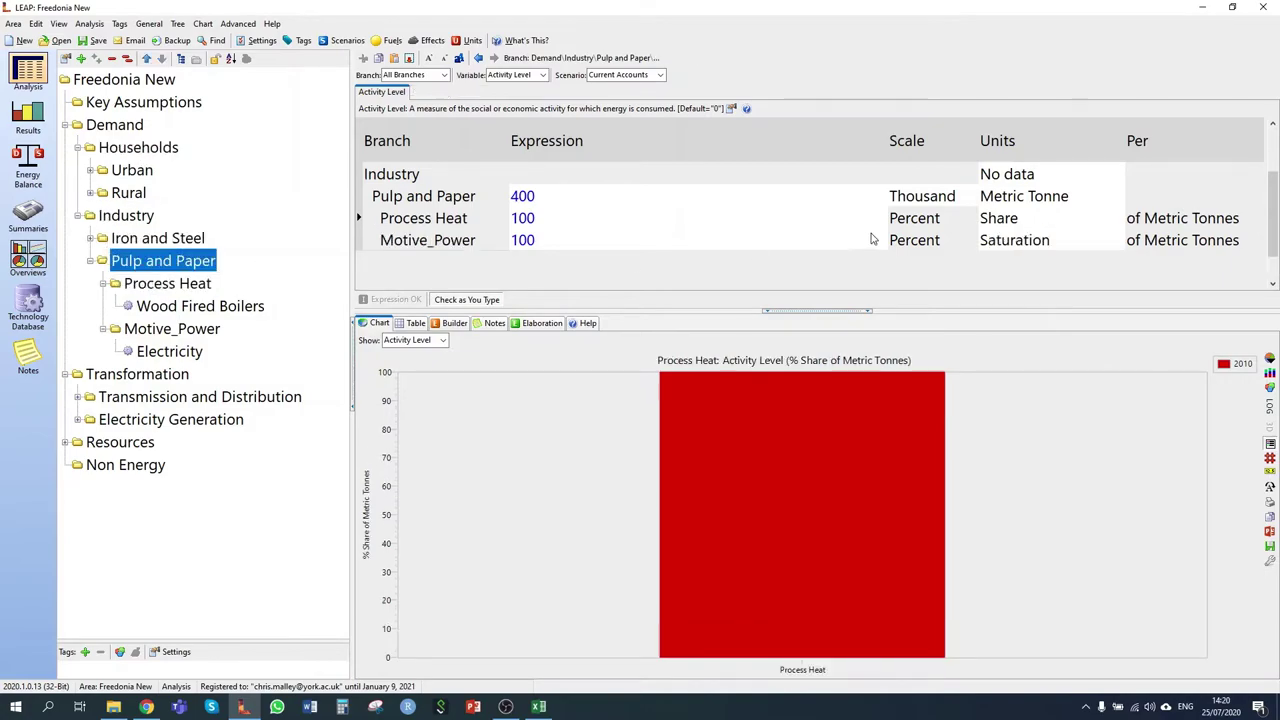
pyautogui.click(1095, 219)
pyautogui.click(1119, 218)
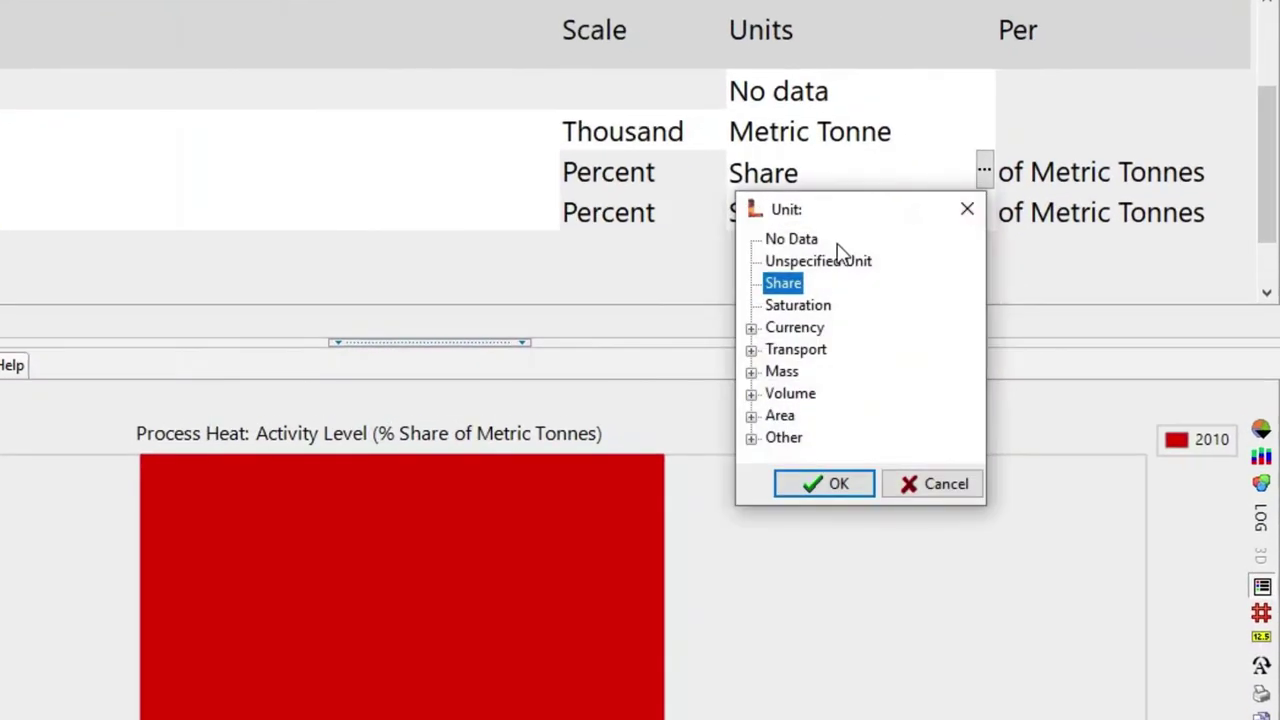
pyautogui.click(800, 306)
pyautogui.click(830, 483)
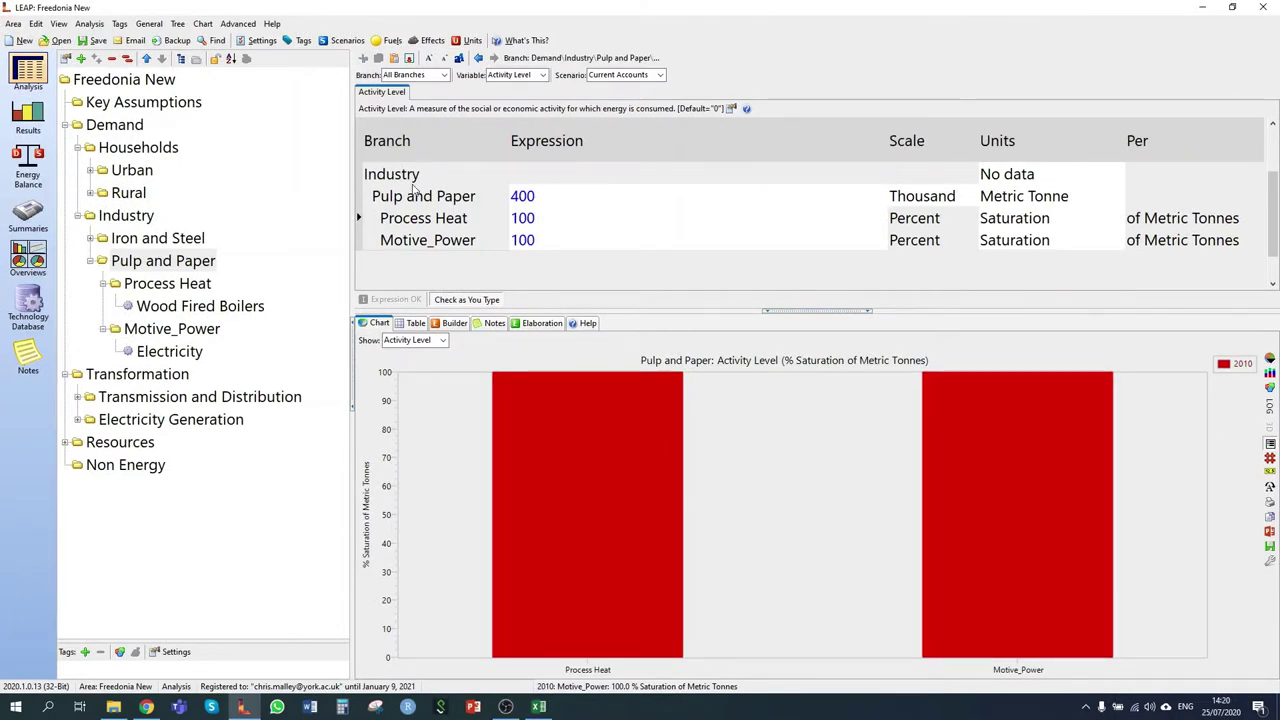
# Set Wood Fired Boilers' final energy intensity to 40 gigajoules per metric tonne
pyautogui.click(166, 283)
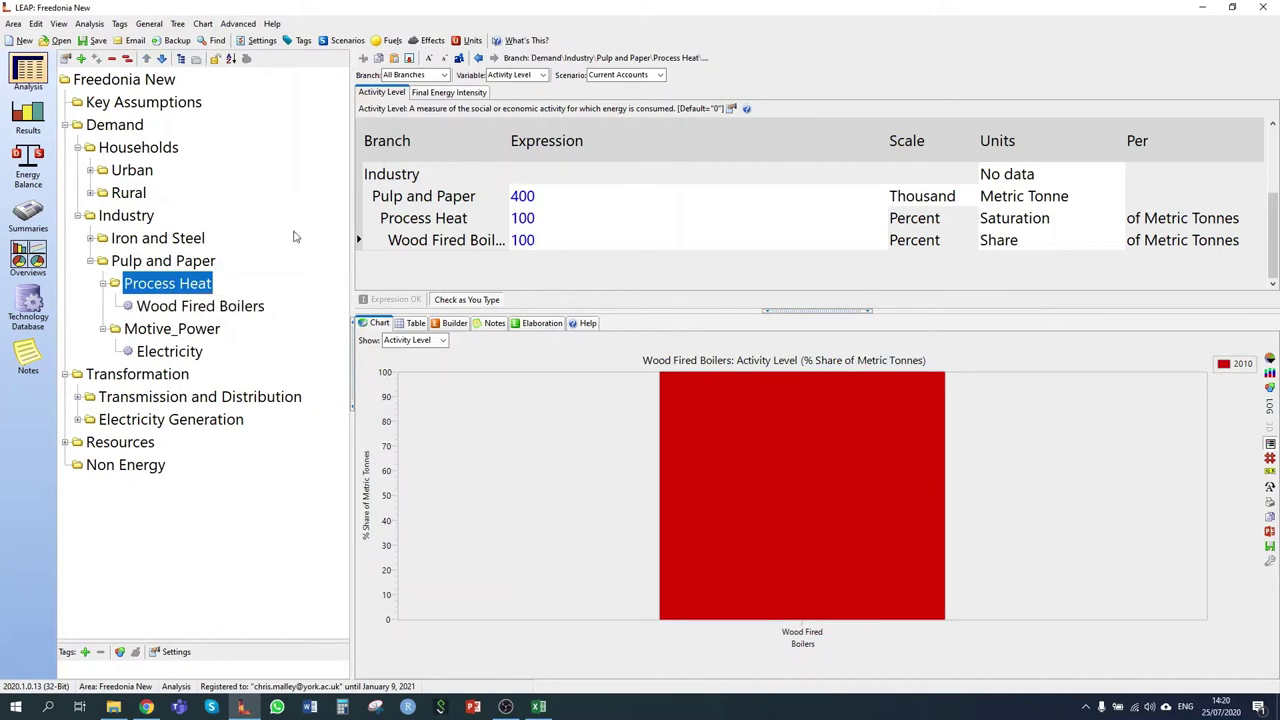
pyautogui.click(440, 93)
pyautogui.click(634, 176)
pyautogui.write('40')
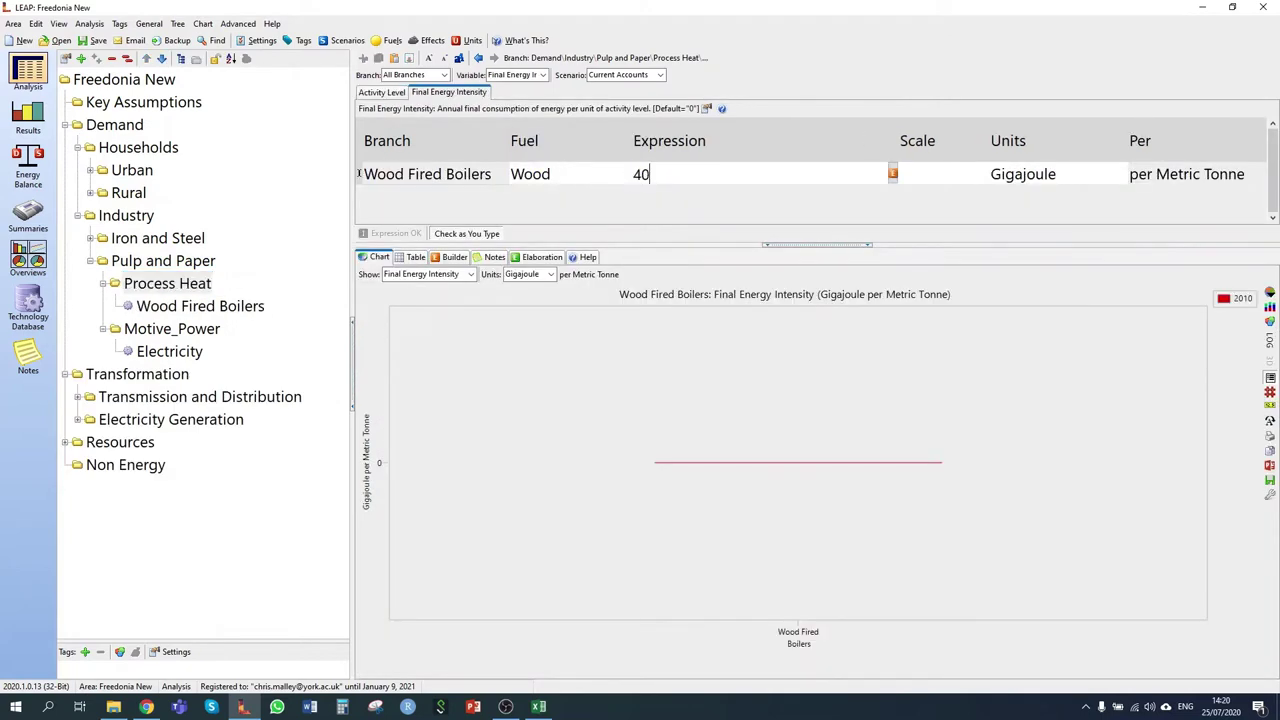
pyautogui.press('Return')
# Set Motive_Power's Electricity intensity to 3 Megawatt-Hour per metric tonne
pyautogui.click(172, 329)
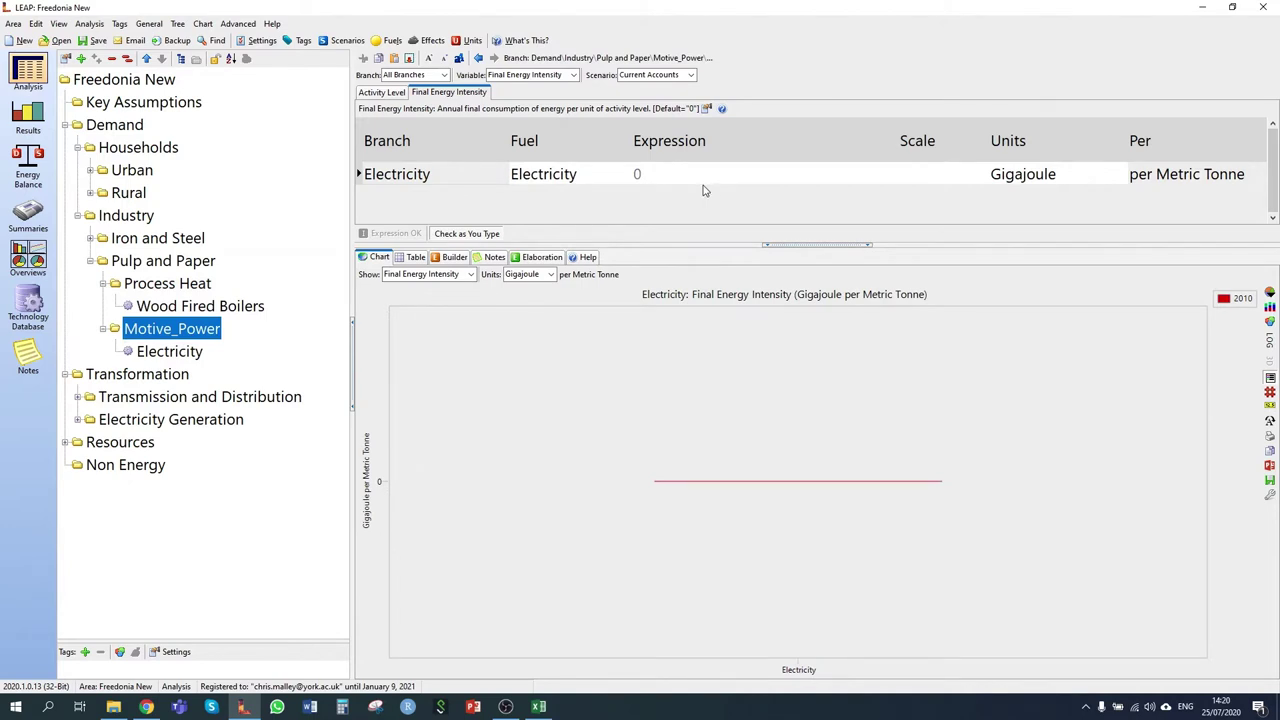
pyautogui.click(1080, 172)
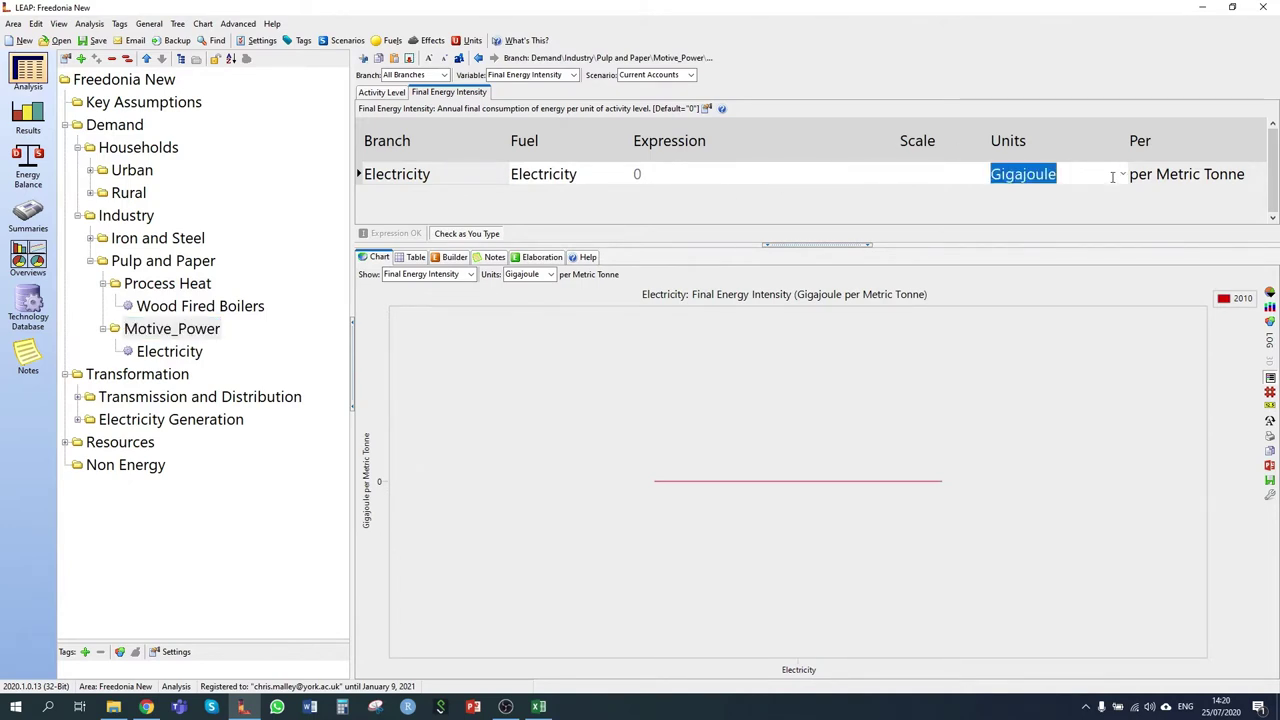
pyautogui.click(1122, 175)
pyautogui.click(1040, 219)
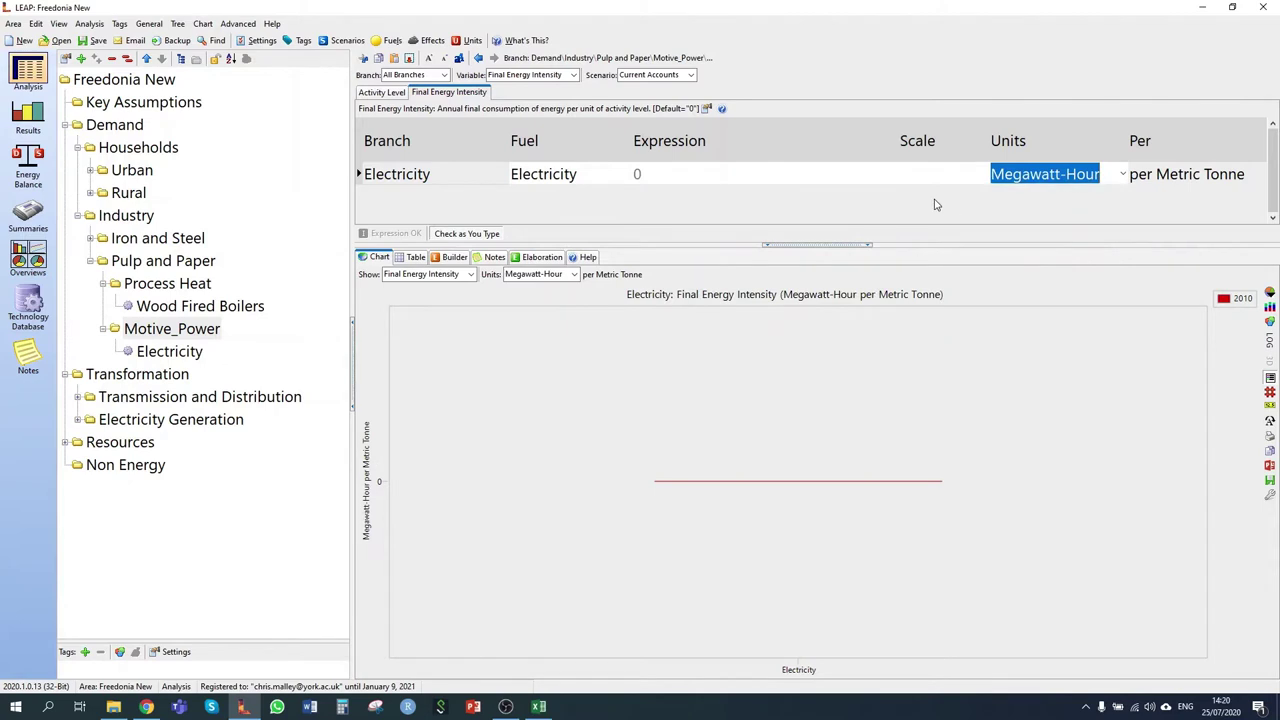
pyautogui.click(776, 170)
pyautogui.write('3')
pyautogui.press('Tab')
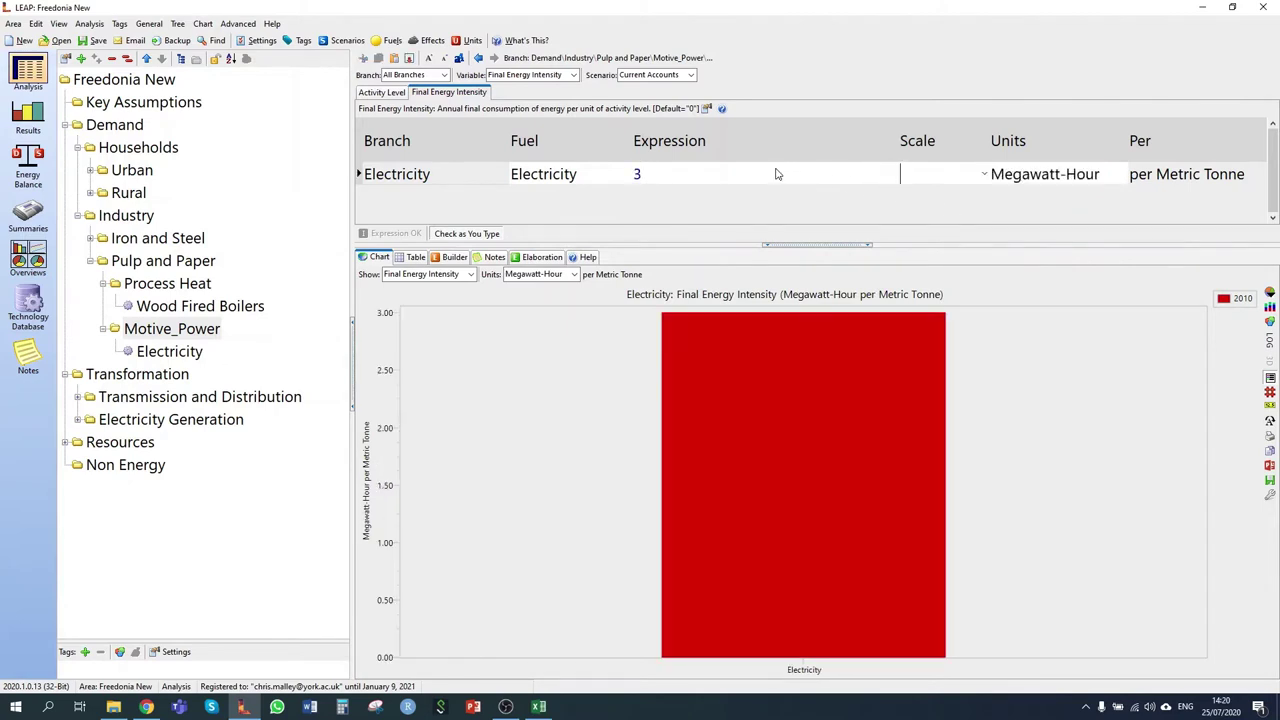